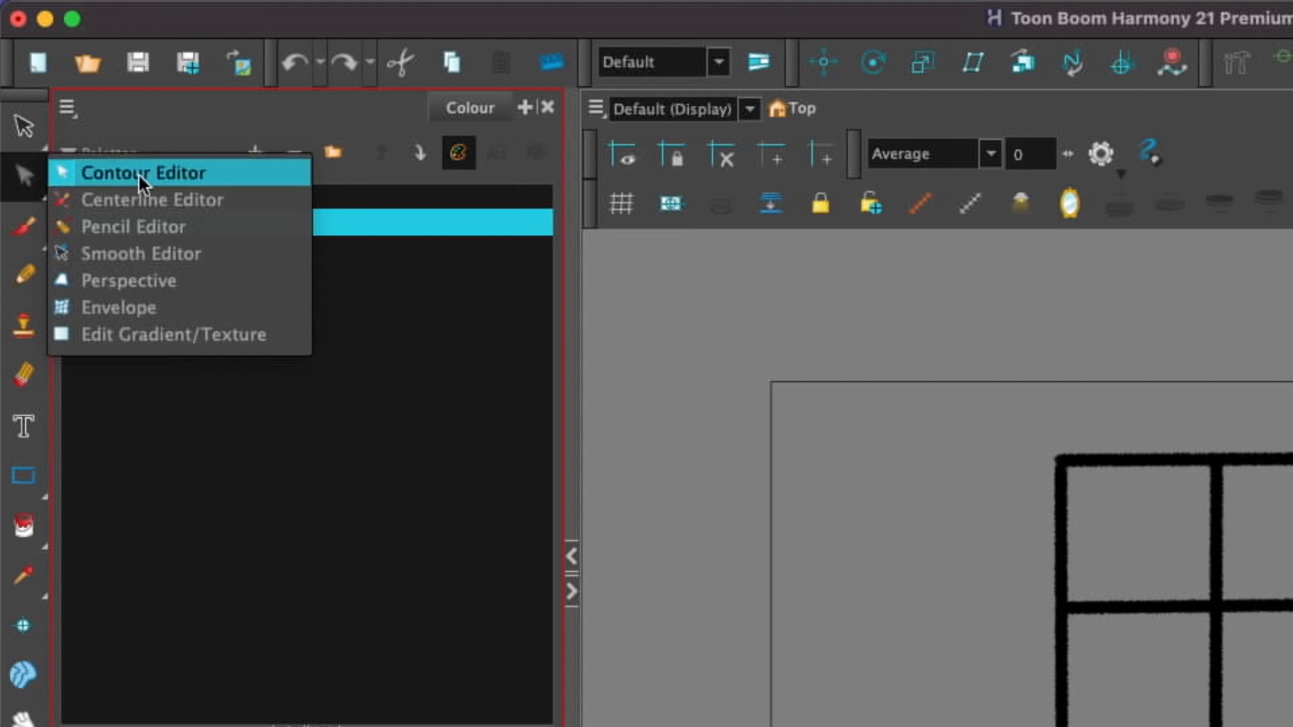
Step: Activate the Perspective tool and lasso around the window drawing's strokes
left_click(198, 280)
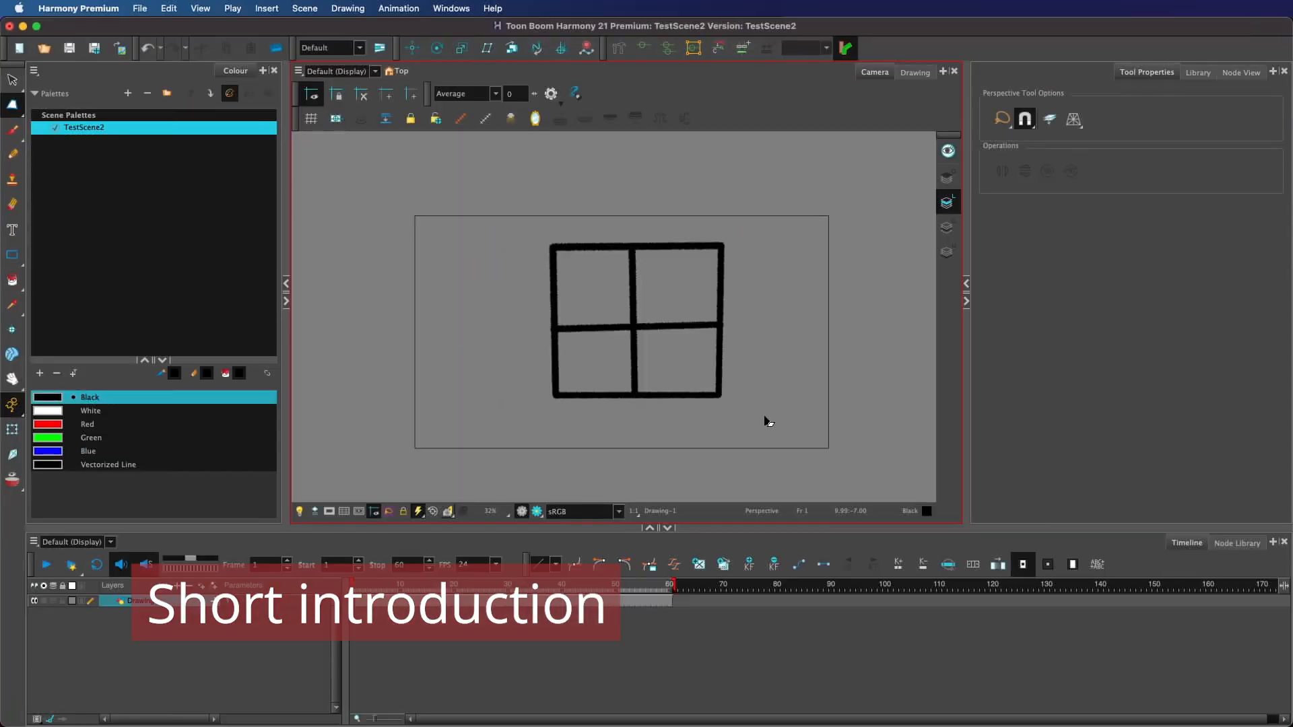
mouse_move(756, 439)
left_mouse_down()
mouse_move(668, 428)
mouse_move(700, 436)
left_mouse_up()
mouse_move(727, 241)
left_mouse_down()
mouse_move(675, 297)
mouse_move(738, 228)
left_mouse_up()
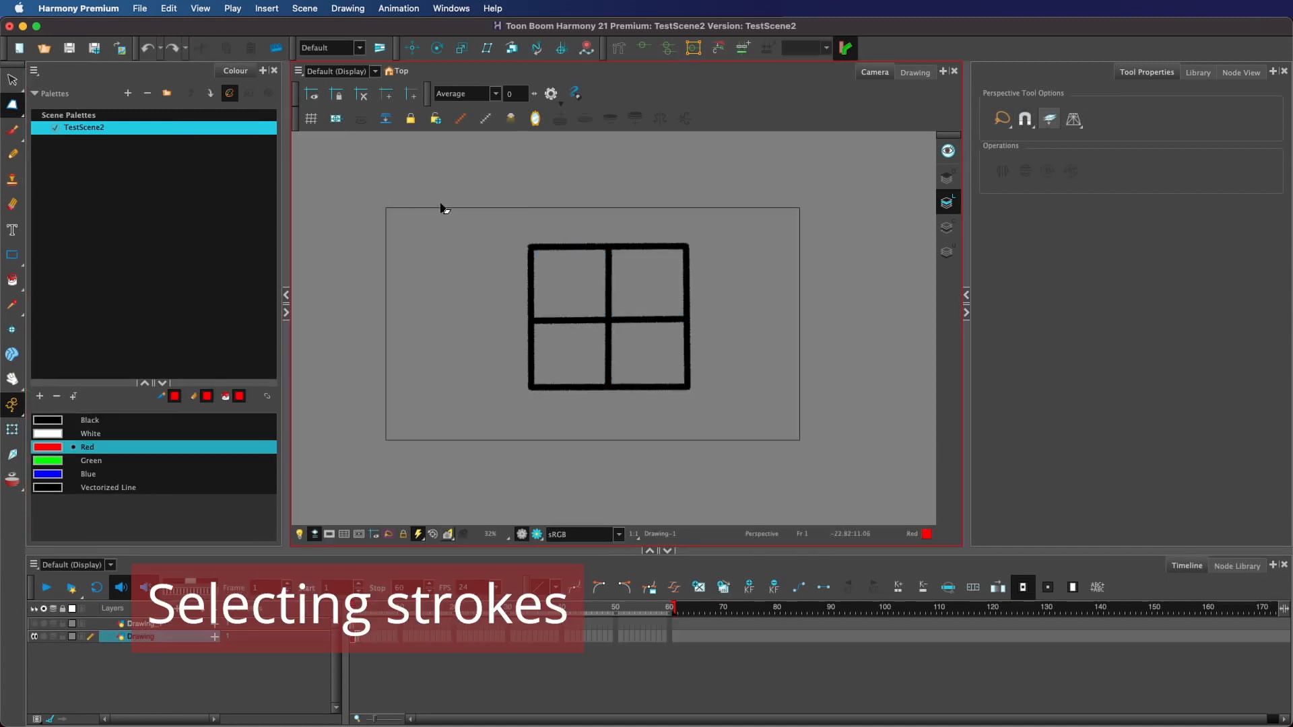
left_click(687, 339)
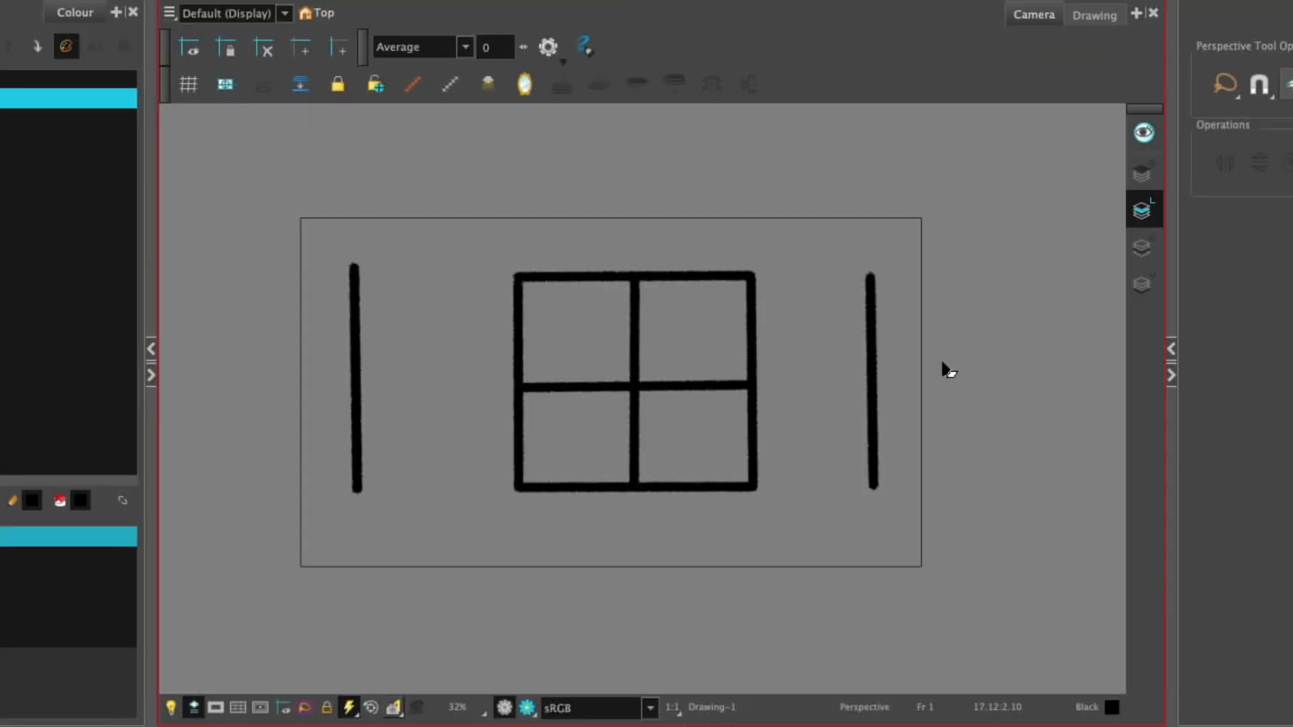
Step: Lasso-select the window drawing together with the vertical line to its right
left_click_drag(814, 303, 746, 322)
left_click_drag(839, 381, 875, 463)
left_click_drag(754, 256, 785, 414)
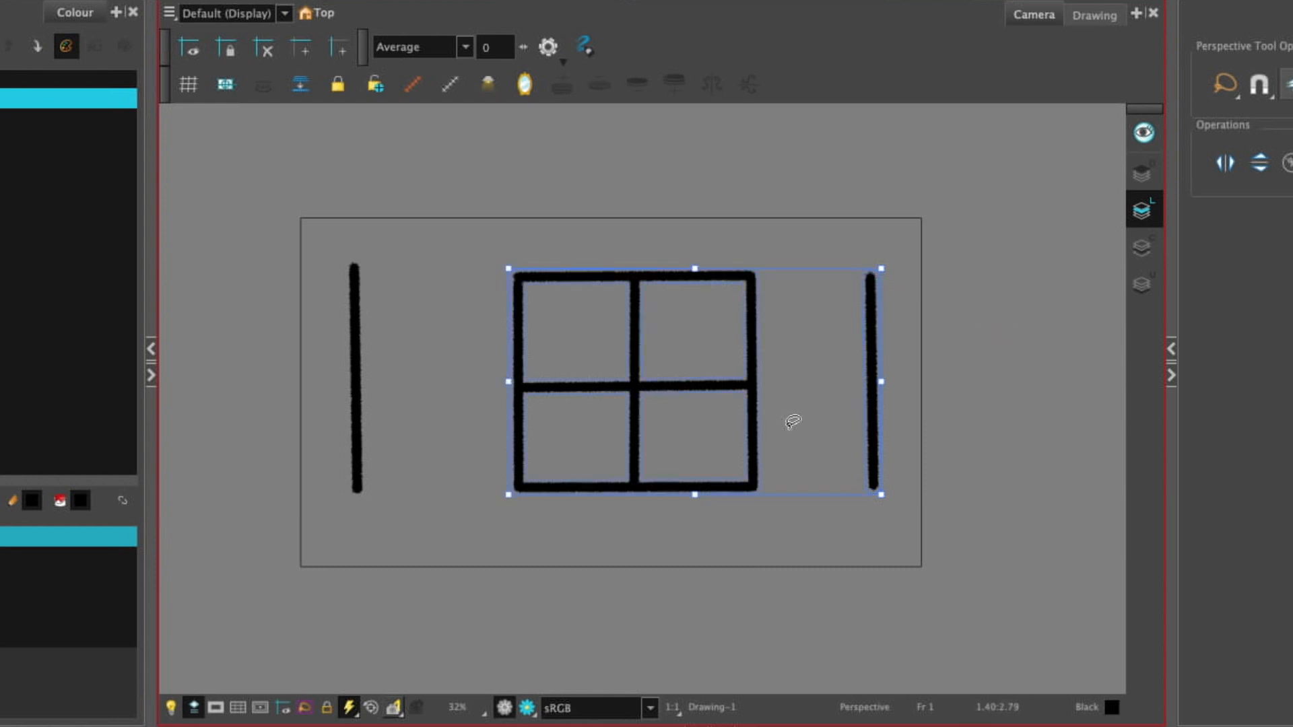
mouse_move(686, 213)
left_mouse_down()
mouse_move(352, 461)
mouse_move(755, 318)
left_mouse_up()
Step: Select all strokes of the drawing, including both vertical lines, and clear the selection
left_click(760, 324)
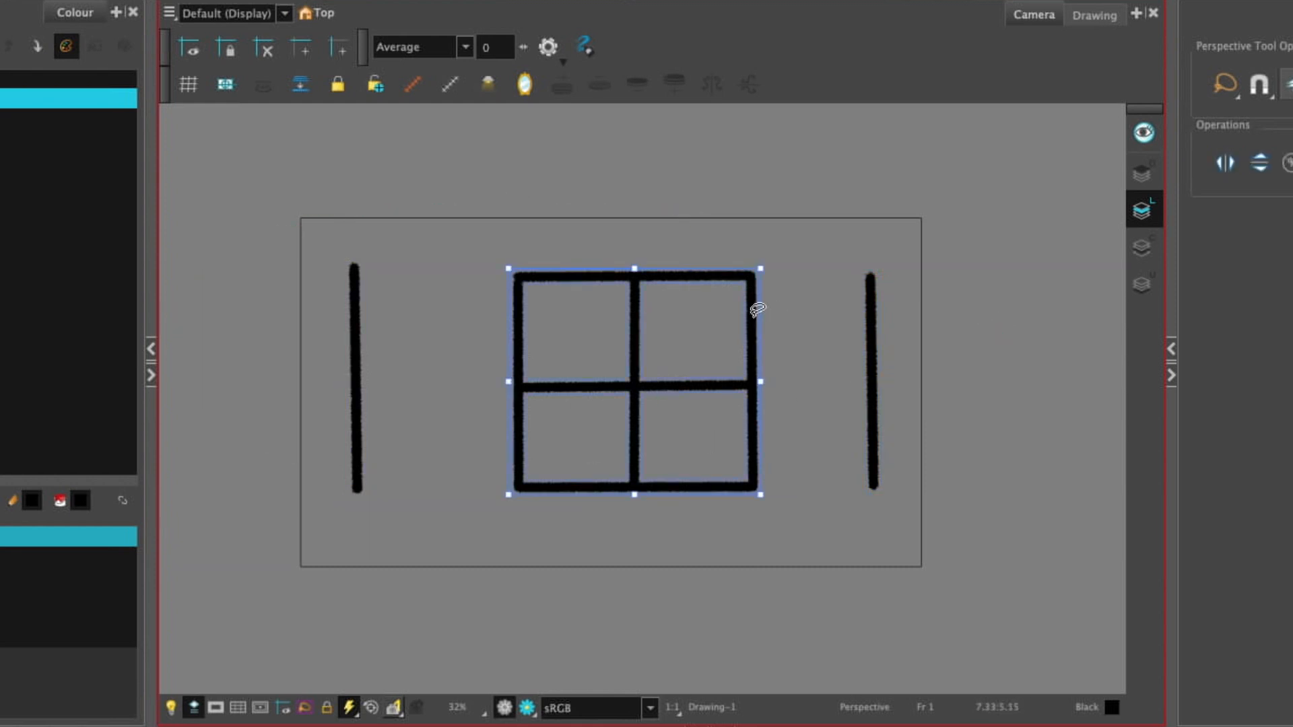
left_click(875, 338)
key("ctrl+a")
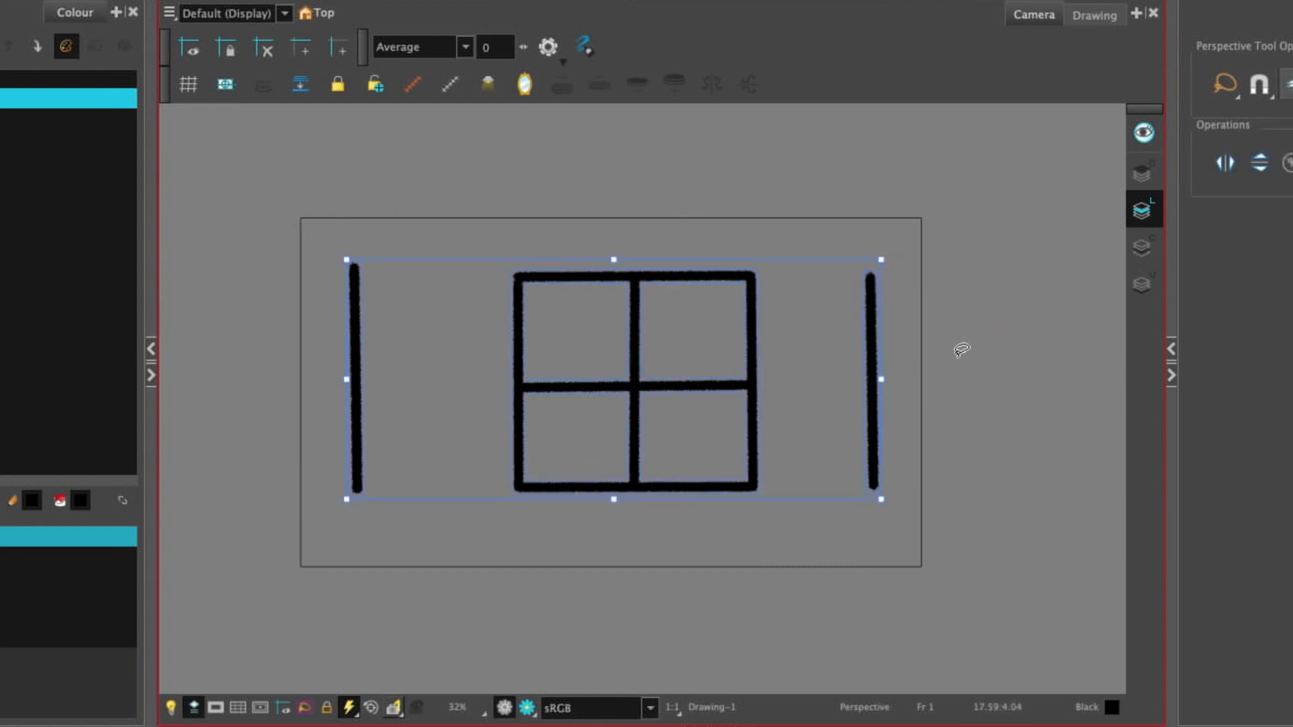
mouse_move(974, 369)
left_mouse_down()
mouse_move(467, 210)
mouse_move(374, 301)
mouse_move(339, 377)
left_mouse_up()
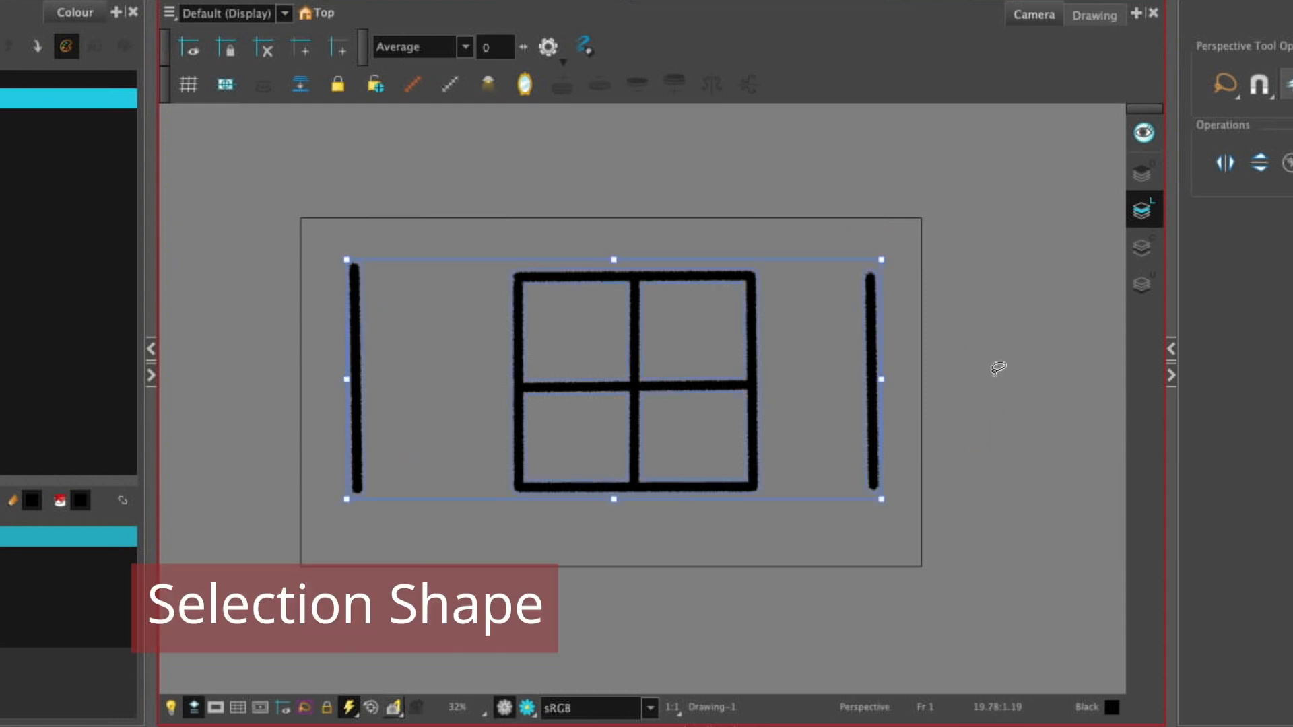
left_click(996, 366)
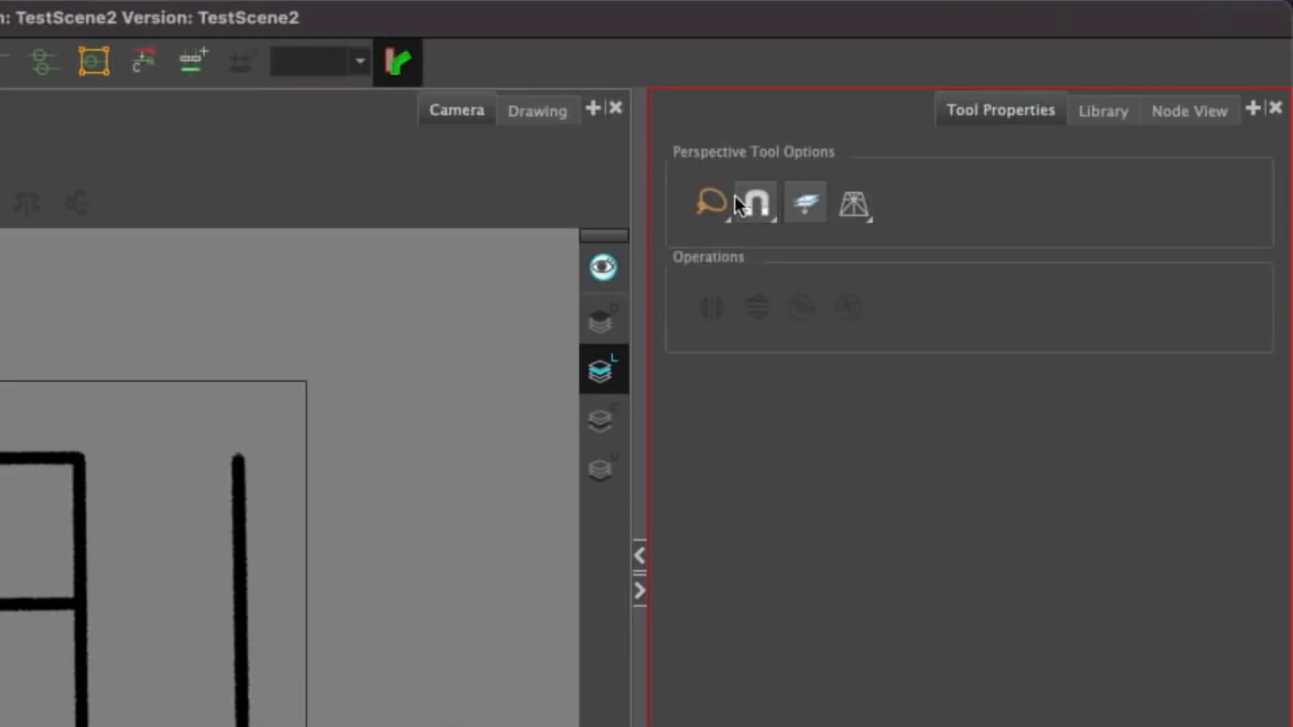
Step: Set the selection shape to Marquee and draw selection boxes across the window and the vertical lines
left_click(1226, 85)
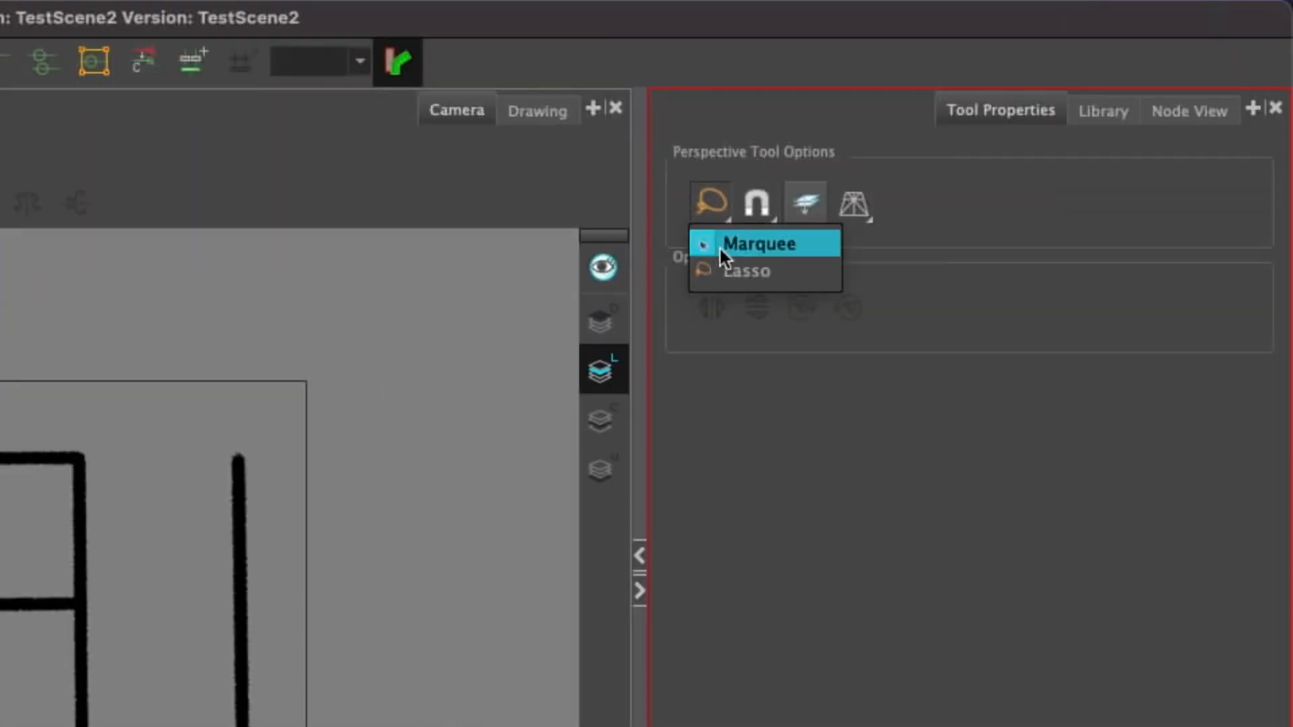
left_click(757, 244)
left_click_drag(366, 365, 0, 582)
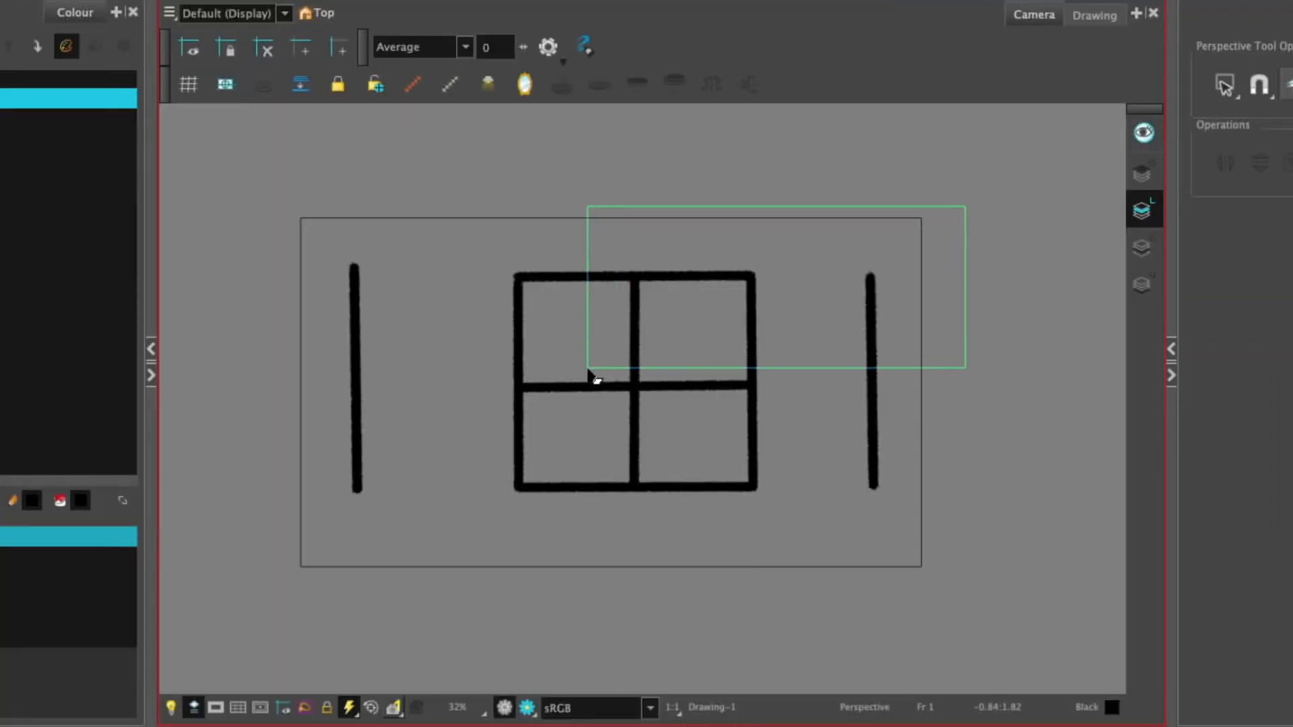
mouse_move(588, 369)
left_mouse_down()
mouse_move(505, 462)
mouse_move(335, 470)
left_mouse_up()
left_click(530, 595)
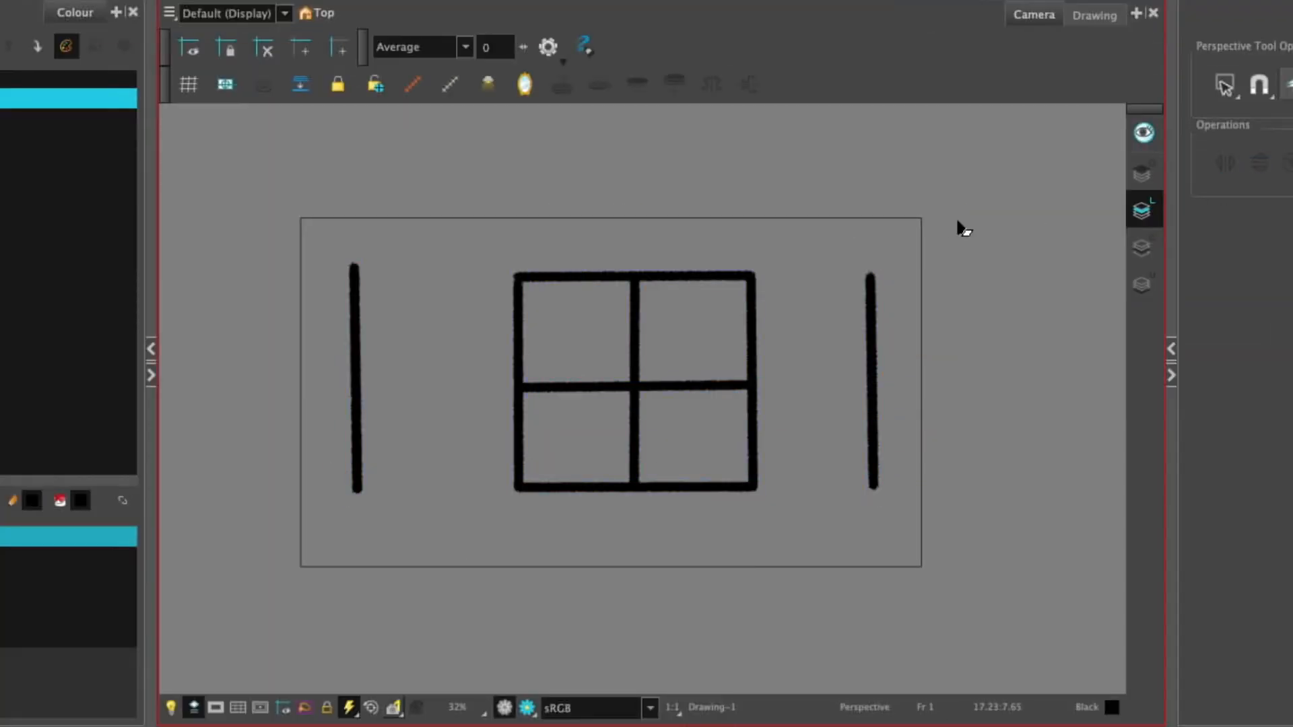
mouse_move(964, 229)
left_mouse_down()
mouse_move(794, 427)
mouse_move(840, 237)
left_mouse_up()
left_click(839, 249)
Step: Switch the selection shape back to Lasso, select the left vertical line and add the window drawing to the selection
left_click(1224, 86)
left_click(1278, 143)
mouse_move(953, 194)
left_mouse_down()
mouse_move(731, 345)
mouse_move(430, 376)
mouse_move(297, 430)
left_mouse_up()
left_click(304, 403)
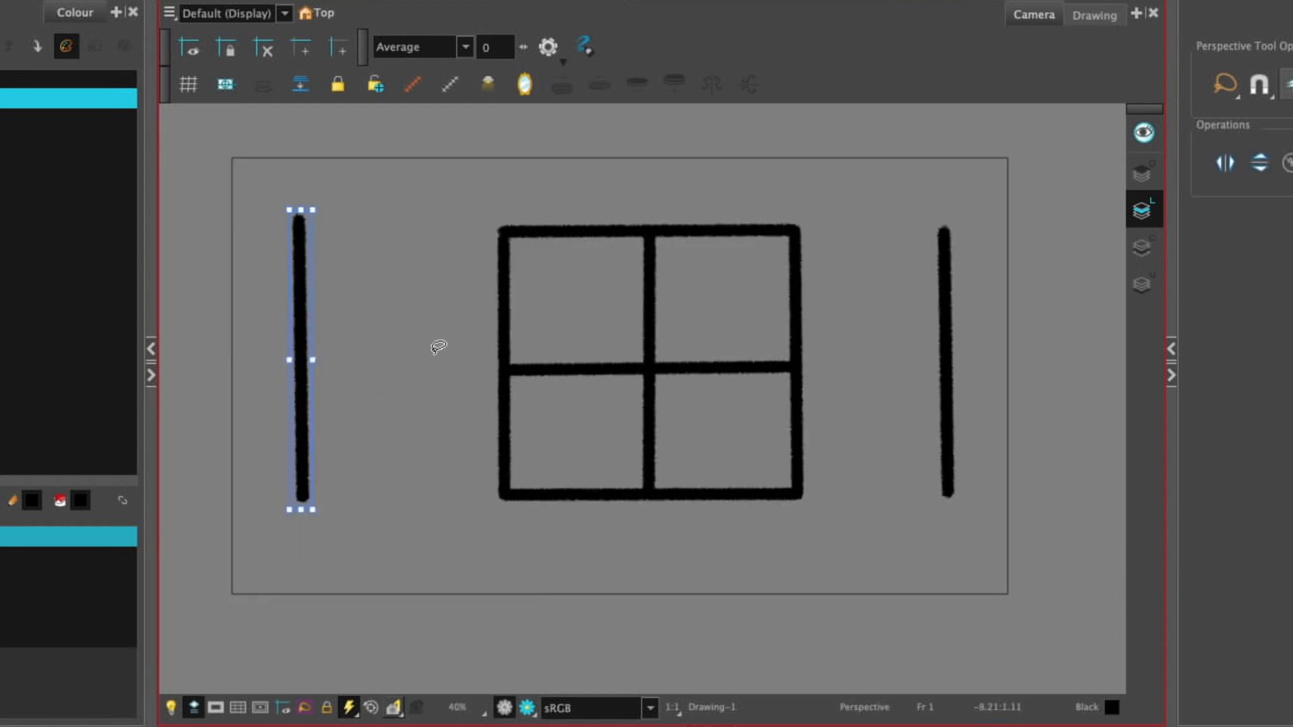
mouse_move(438, 347)
left_mouse_down()
mouse_move(603, 316)
mouse_move(700, 364)
left_mouse_up()
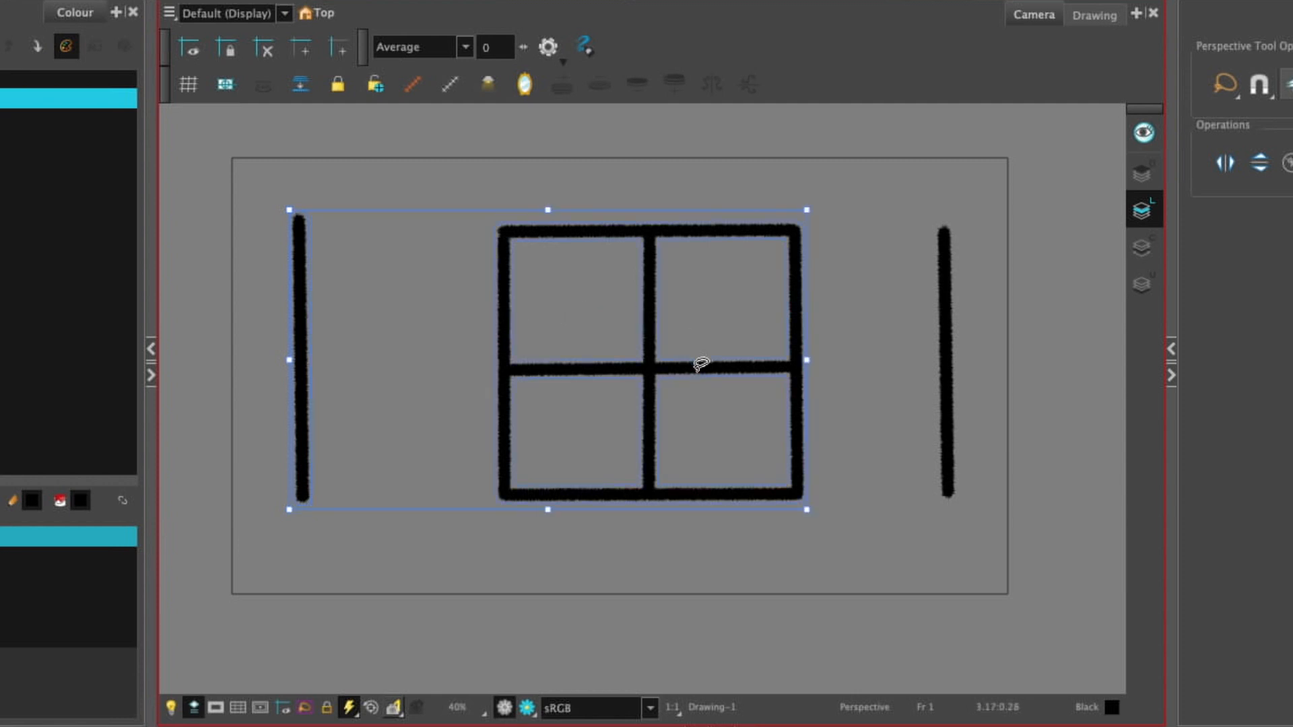
left_click(646, 322, "shift")
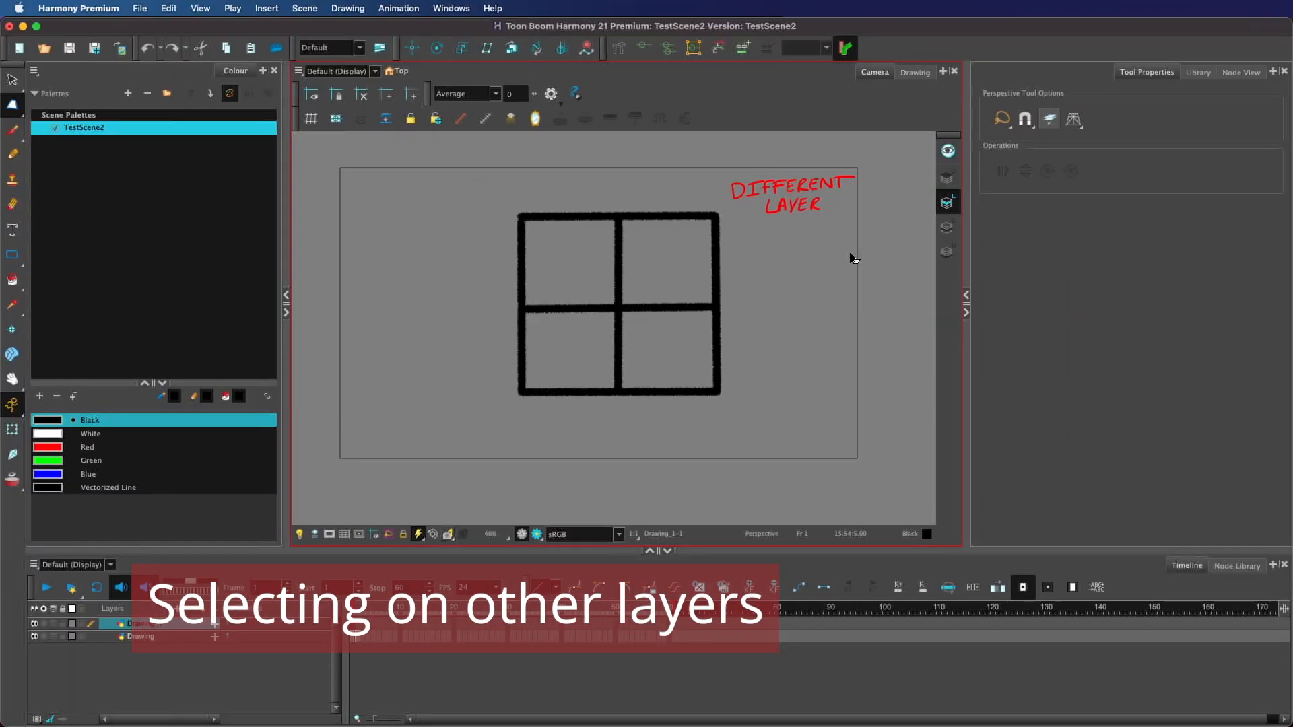
Step: Lasso-select the red DIFFERENT LAYER lettering on the Drawing_1 layer
mouse_move(853, 259)
left_mouse_down()
mouse_move(862, 177)
mouse_move(761, 149)
mouse_move(725, 178)
mouse_move(781, 242)
left_mouse_up()
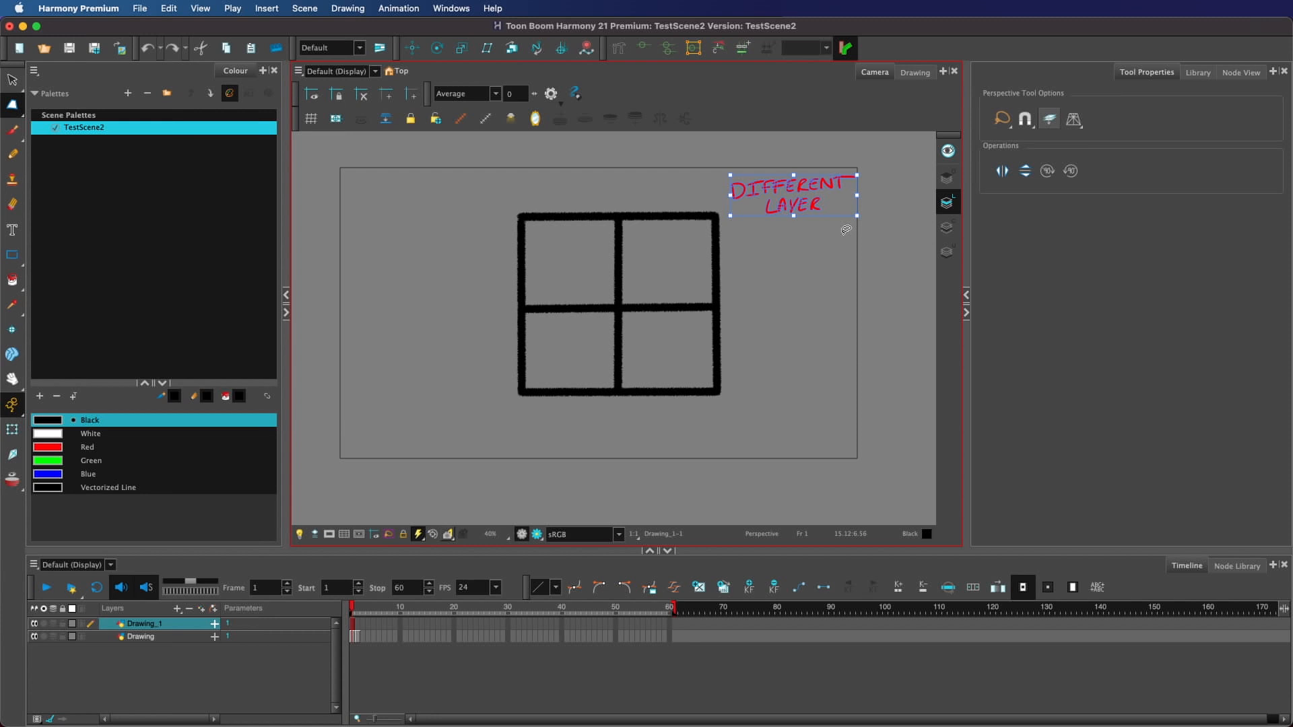
mouse_move(848, 243)
left_mouse_down()
mouse_move(747, 162)
mouse_move(873, 295)
left_mouse_up()
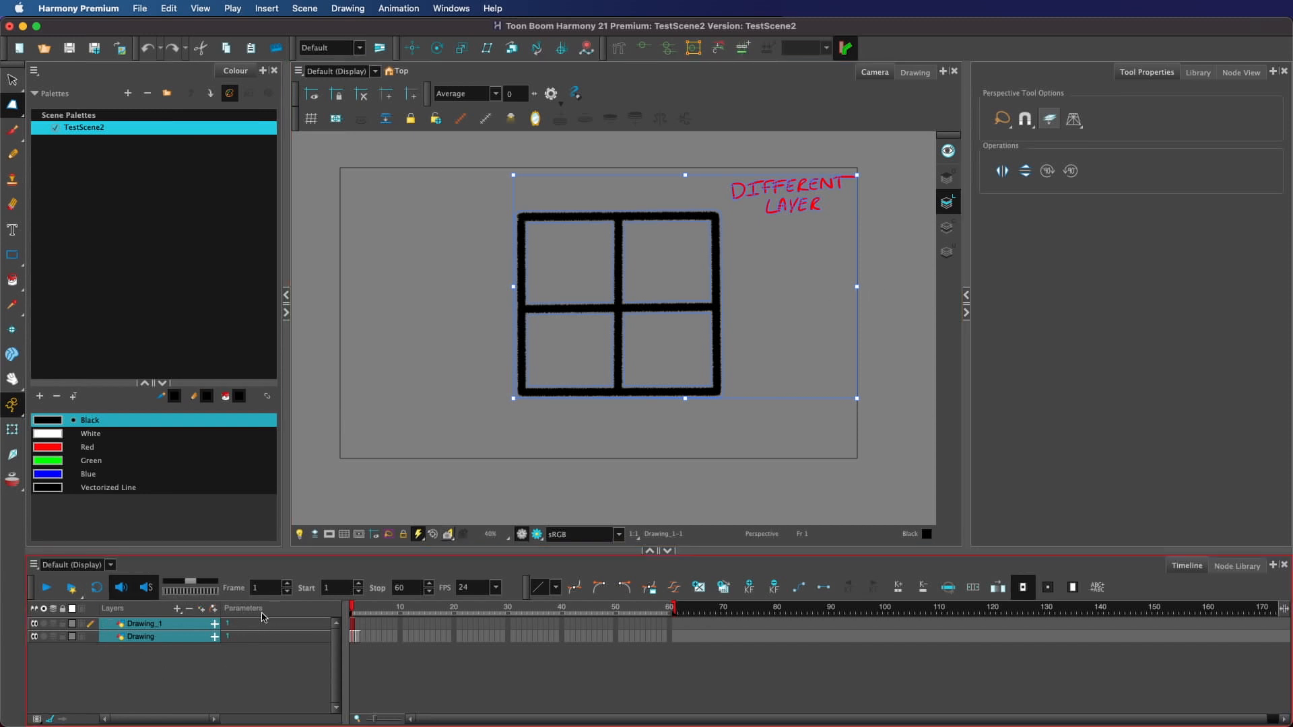
Step: Select the Drawing and Drawing_1 layers together in the timeline and lasso around their artwork
left_click(155, 638)
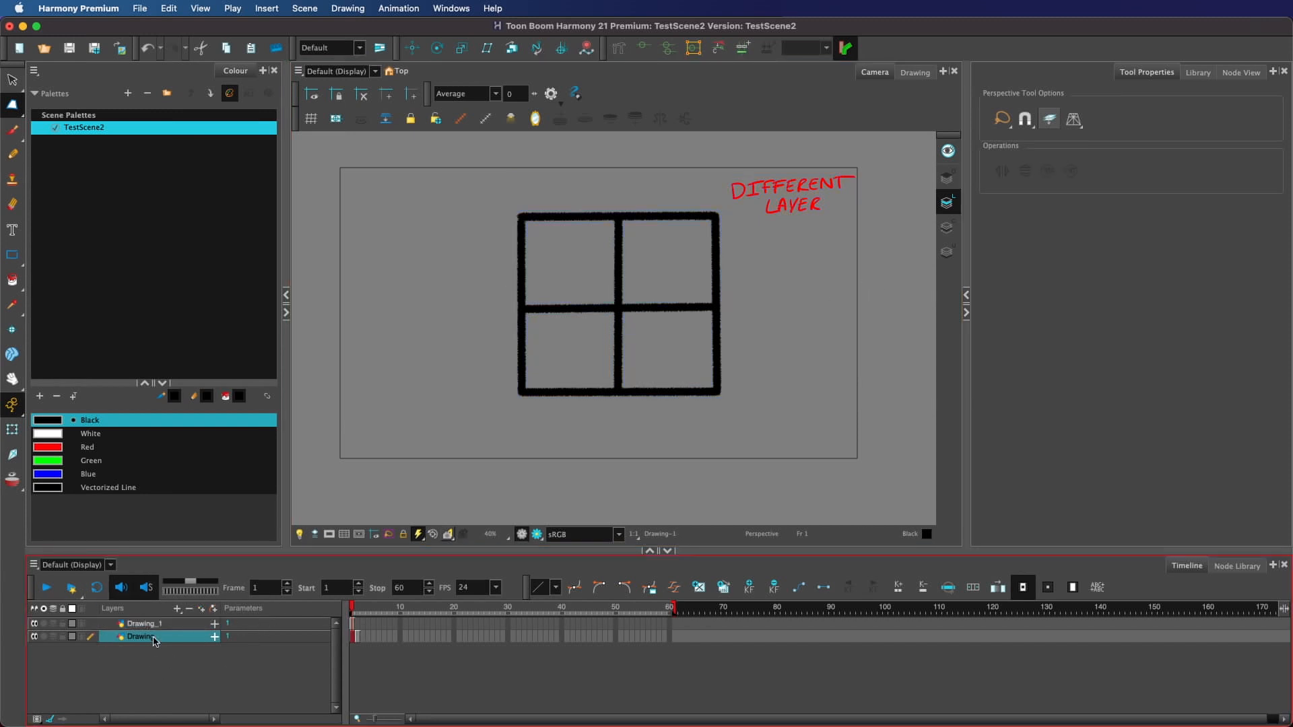
left_click(159, 646)
left_click(161, 639)
left_click(165, 628, "shift")
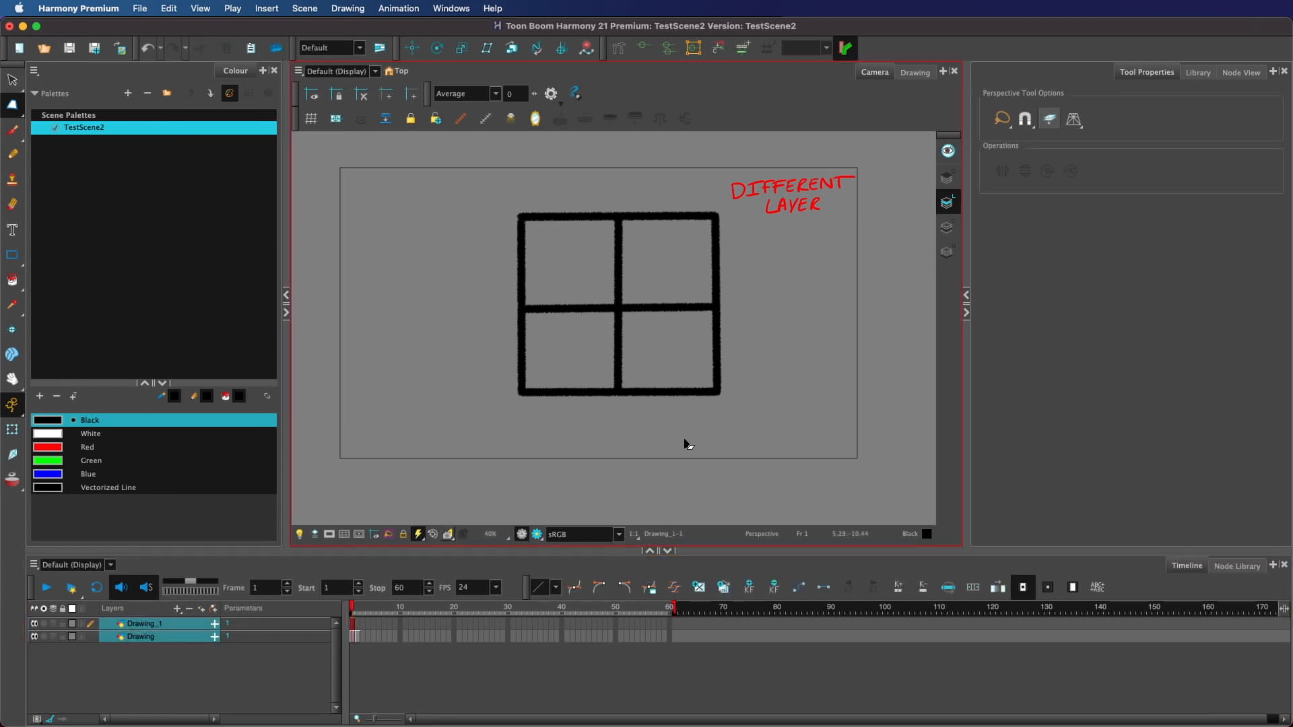
mouse_move(687, 441)
left_mouse_down()
mouse_move(915, 292)
mouse_move(859, 152)
mouse_move(400, 258)
mouse_move(586, 437)
left_mouse_up()
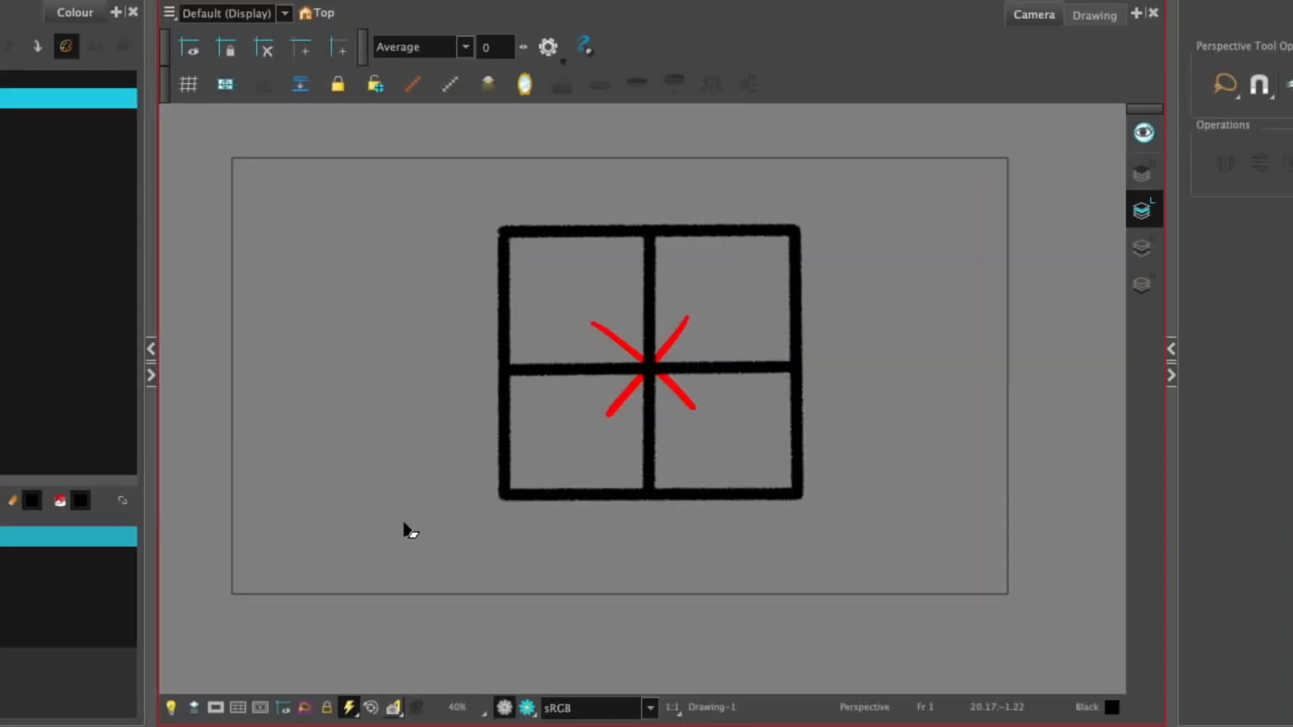
Step: Lasso-select the window drawing with the red X at its centre
mouse_move(636, 568)
left_mouse_down()
mouse_move(817, 543)
mouse_move(935, 375)
mouse_move(402, 306)
mouse_move(652, 589)
left_mouse_up()
mouse_move(890, 356)
left_mouse_down()
mouse_move(808, 185)
mouse_move(768, 563)
mouse_move(869, 474)
left_mouse_up()
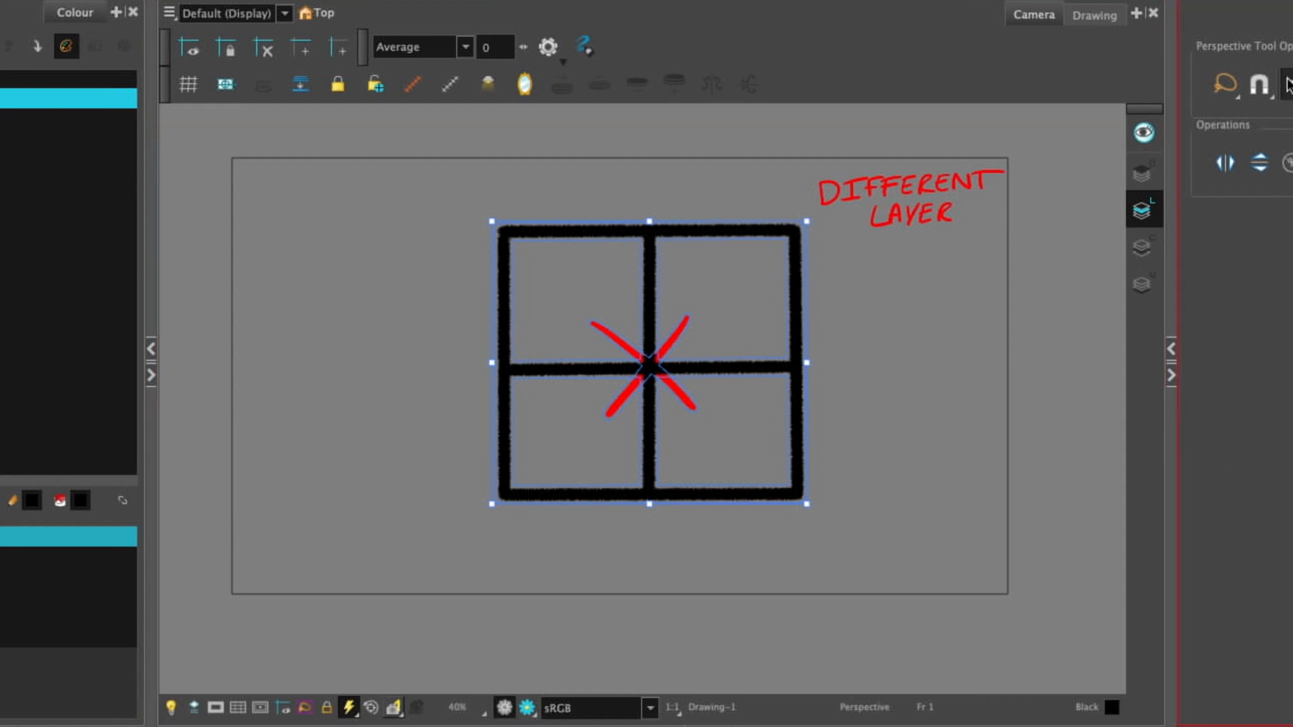
Step: Try deleting the red DIFFERENT LAYER lettering, undo the deletion, and switch to Colour Art and back to Line Art
mouse_move(950, 340)
left_mouse_down()
mouse_move(980, 164)
mouse_move(808, 216)
left_mouse_up()
key("Delete")
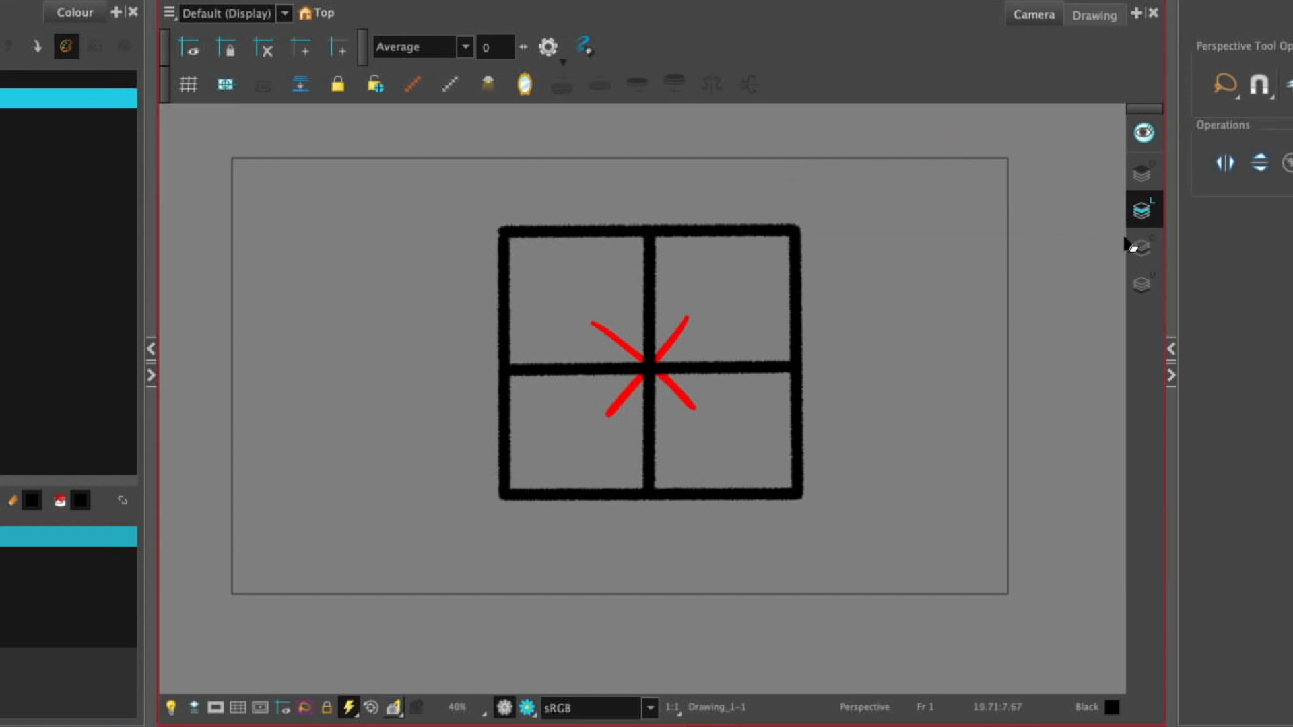
left_click(1139, 247)
key("ctrl+z")
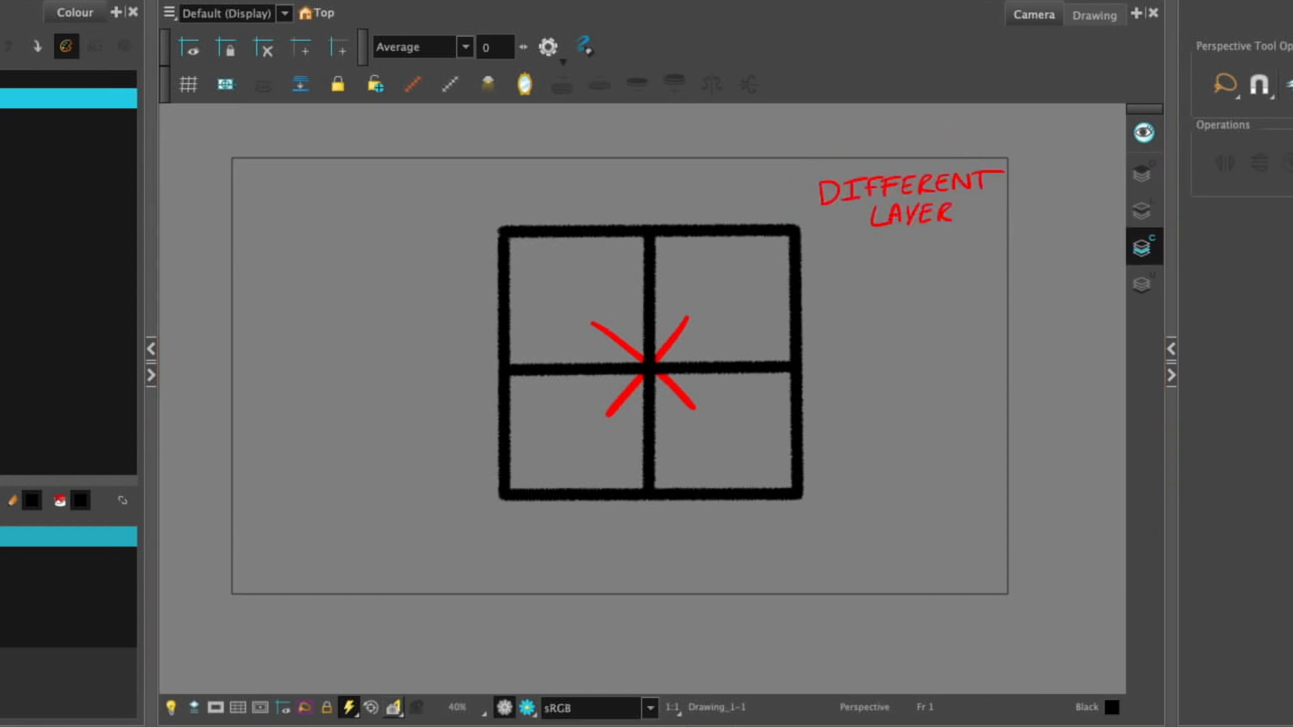
left_click(1141, 210)
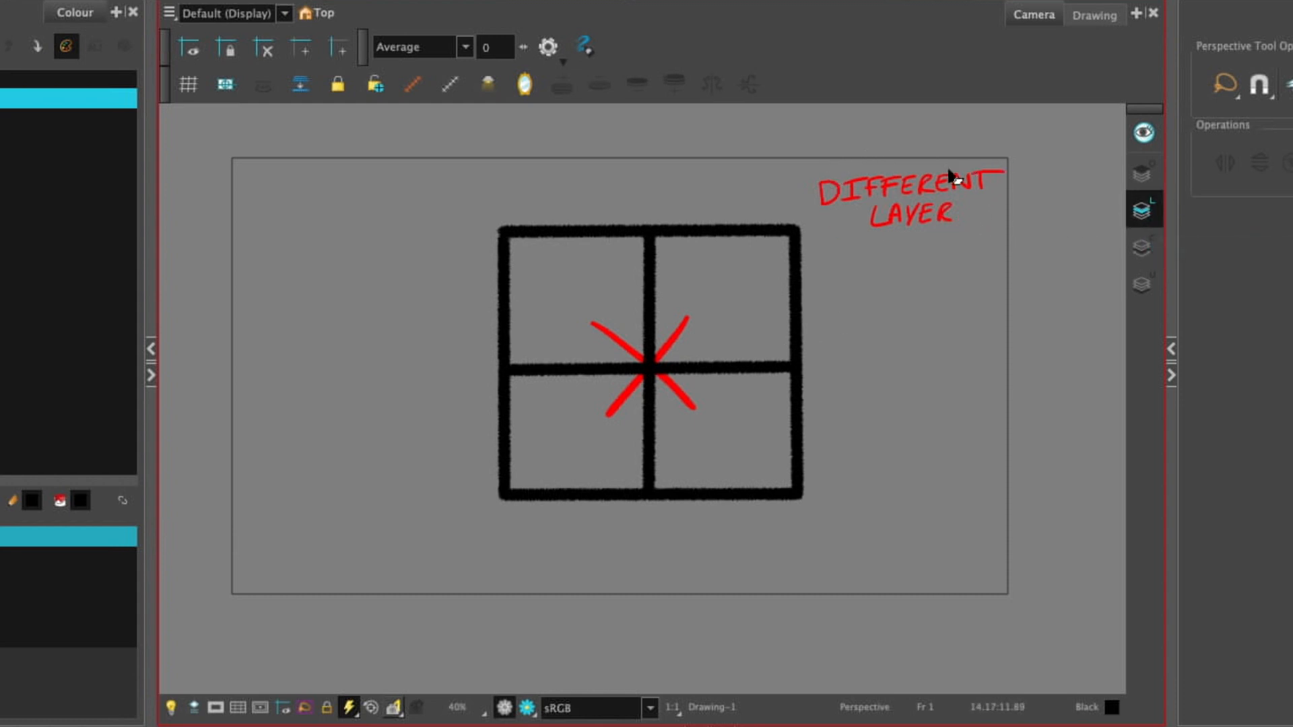
Step: Lasso around the red DIFFERENT LAYER lettering beside the window drawing
mouse_move(936, 182)
left_mouse_down()
mouse_move(901, 178)
mouse_move(896, 113)
mouse_move(924, 147)
mouse_move(930, 137)
mouse_move(895, 180)
left_mouse_up()
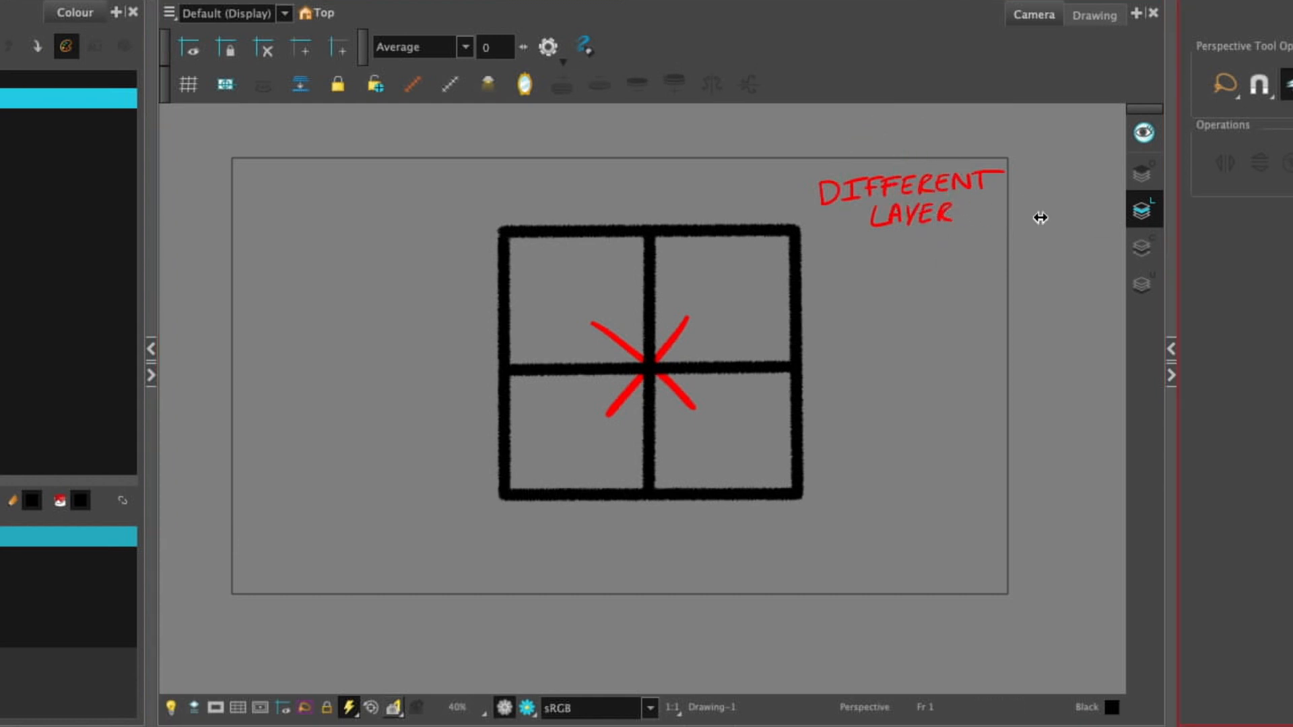
mouse_move(1004, 156)
left_mouse_down()
mouse_move(989, 286)
mouse_move(881, 260)
mouse_move(902, 289)
left_mouse_up()
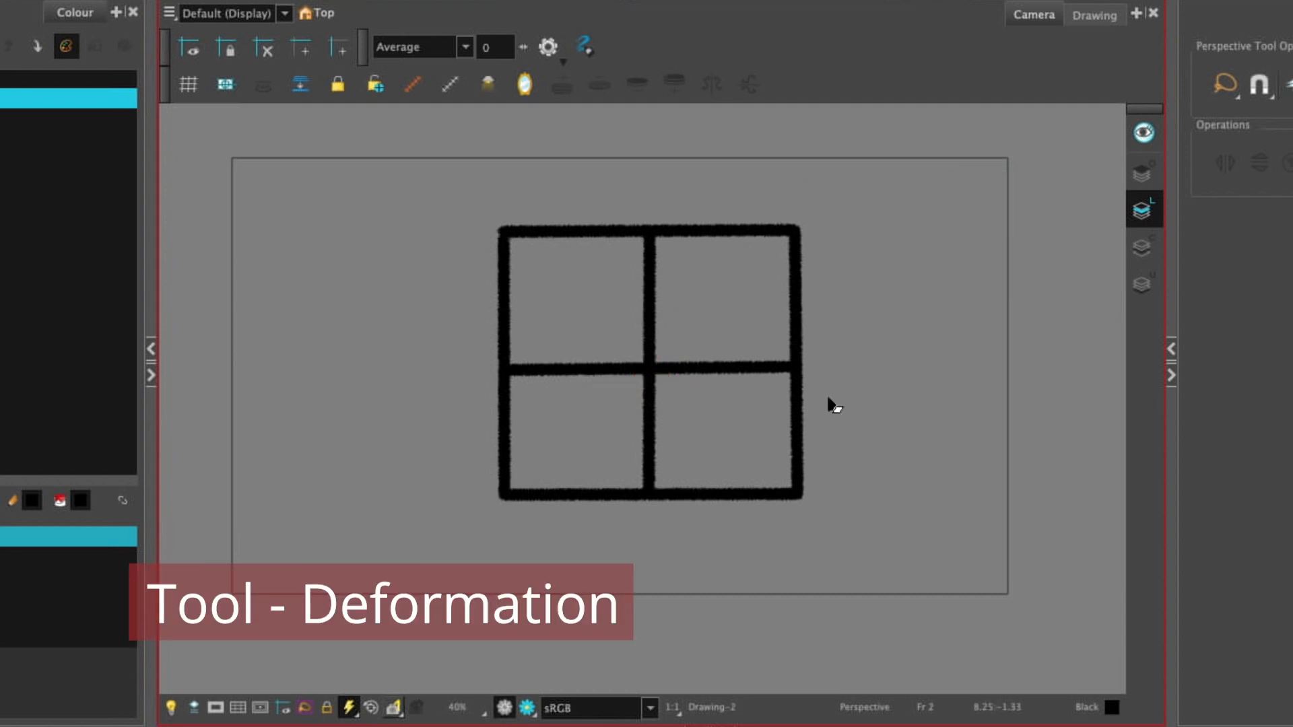
Step: Lasso-select the window drawing on frame 2, pull its upper-left corner outward, and undo the distortion
mouse_move(871, 380)
left_mouse_down()
mouse_move(831, 231)
mouse_move(689, 493)
mouse_move(857, 418)
left_mouse_up()
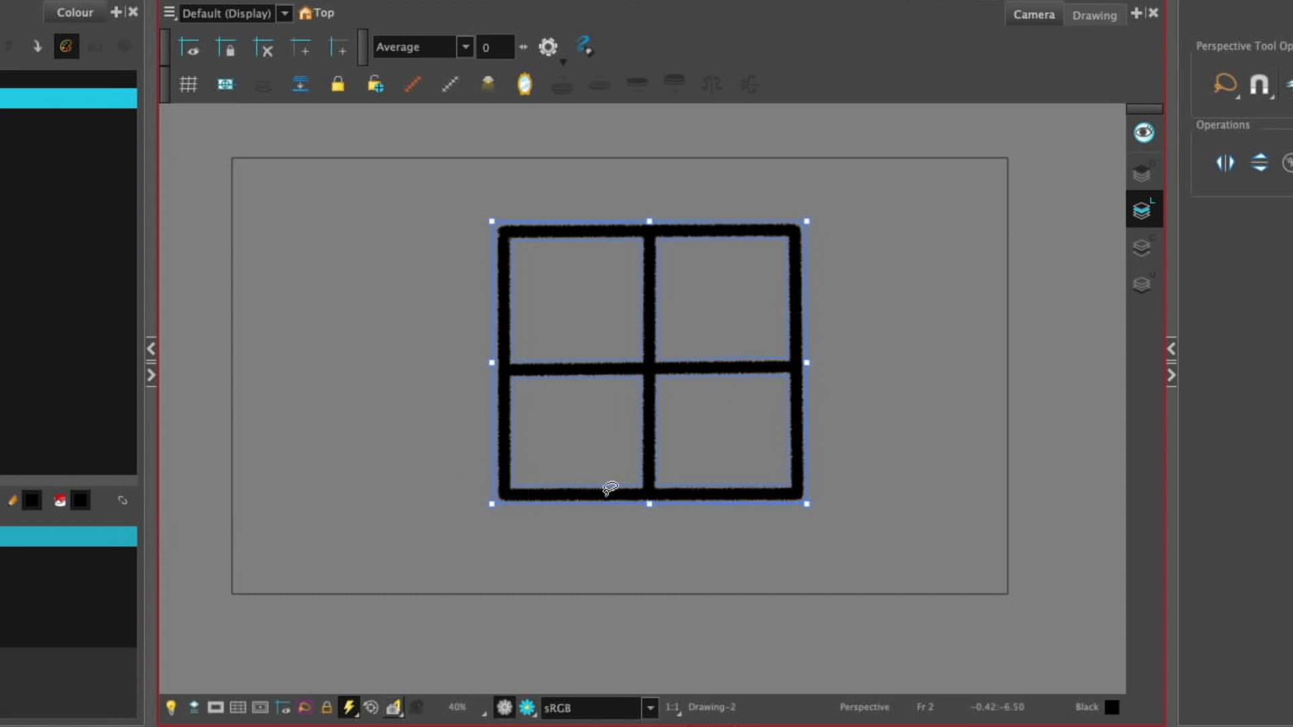
mouse_move(492, 221)
left_mouse_down()
mouse_move(528, 260)
mouse_move(592, 290)
mouse_move(545, 362)
mouse_move(618, 302)
mouse_move(479, 173)
left_mouse_up()
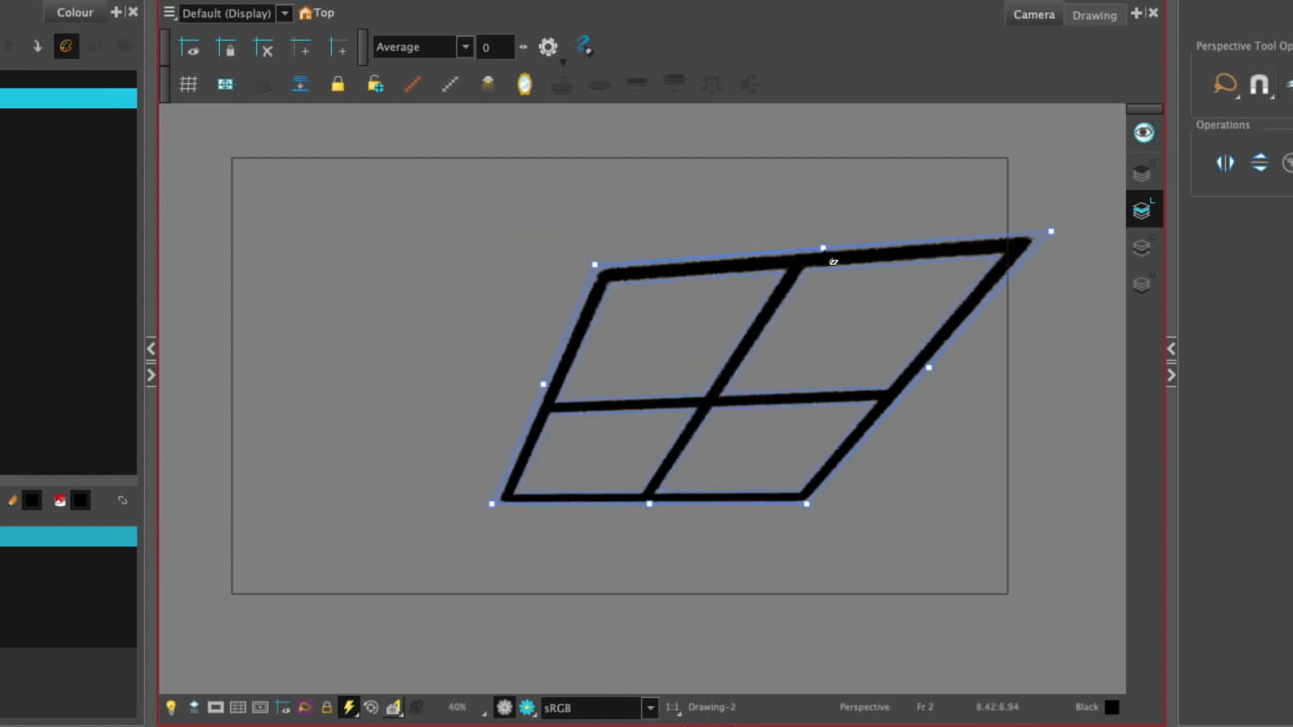
key("super+z")
key("super+z")
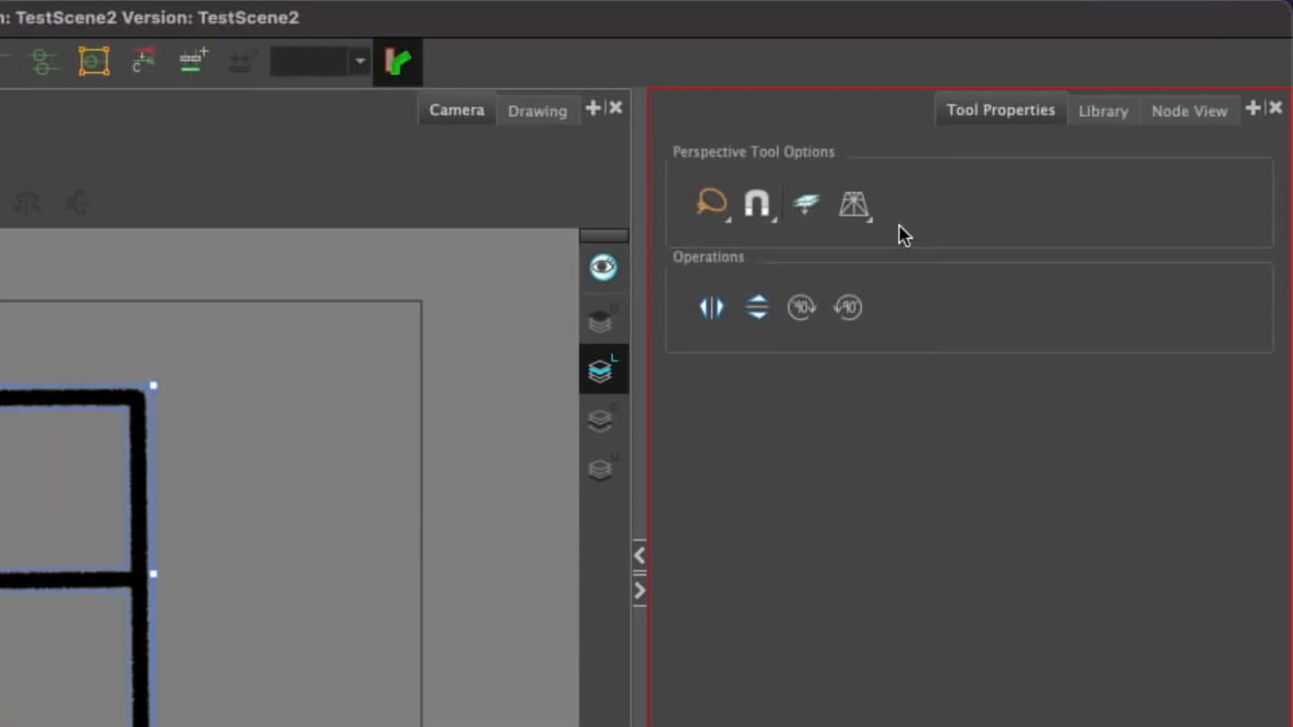
Step: Choose the Perspective deformation type, pull the window's two upper corners inward to taper it, and undo both changes
left_click(862, 209)
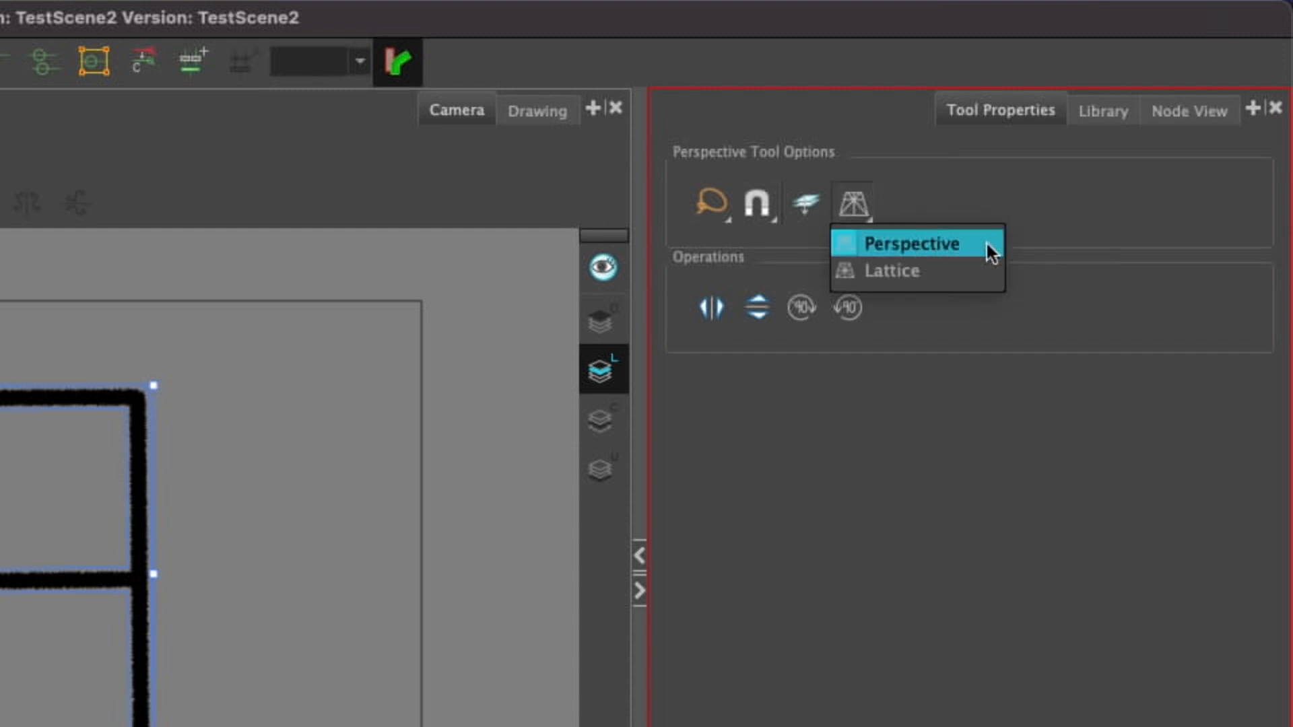
left_click(979, 269)
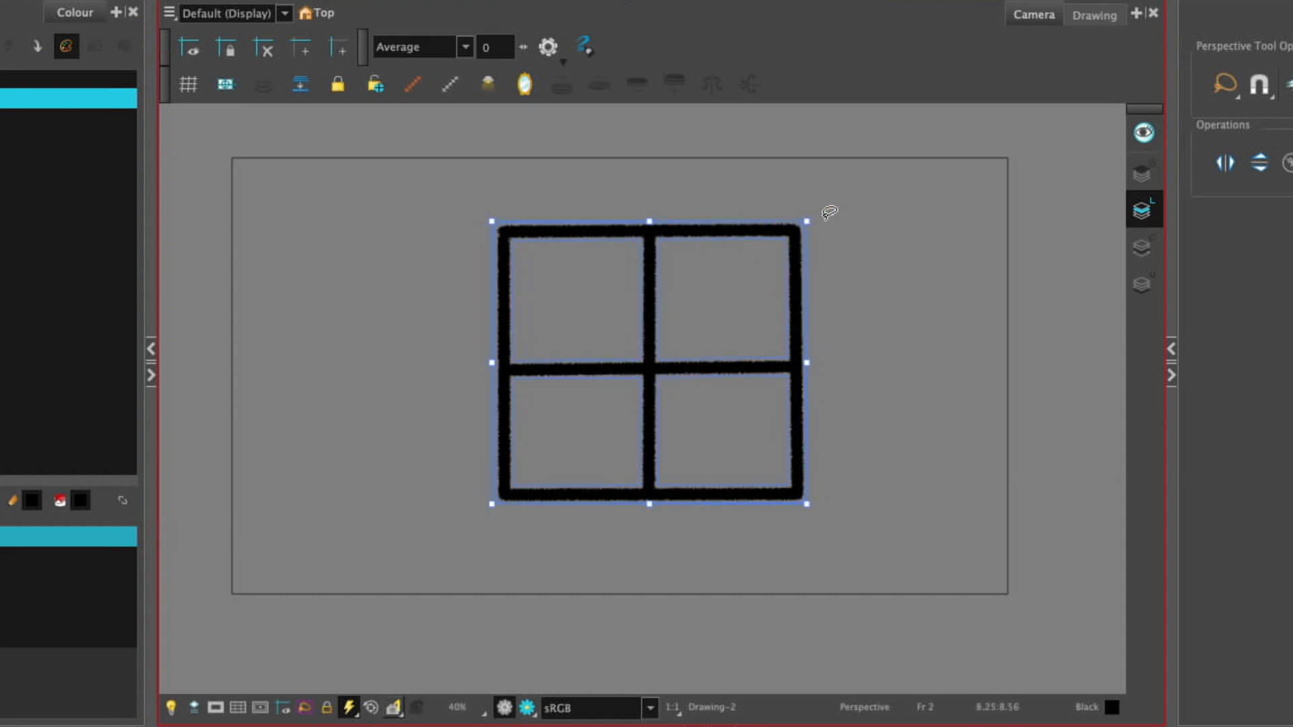
left_click_drag(808, 222, 694, 223)
left_click_drag(493, 221, 598, 221)
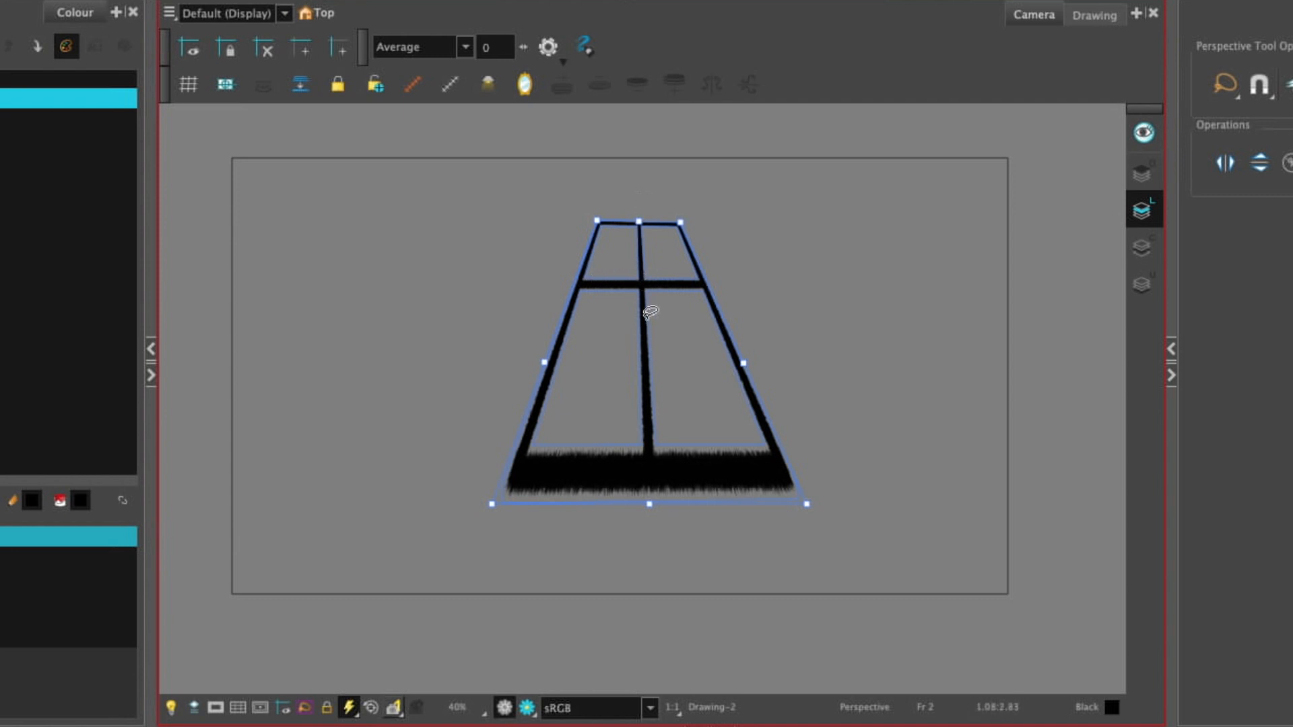
key("ctrl+z")
key("ctrl+z")
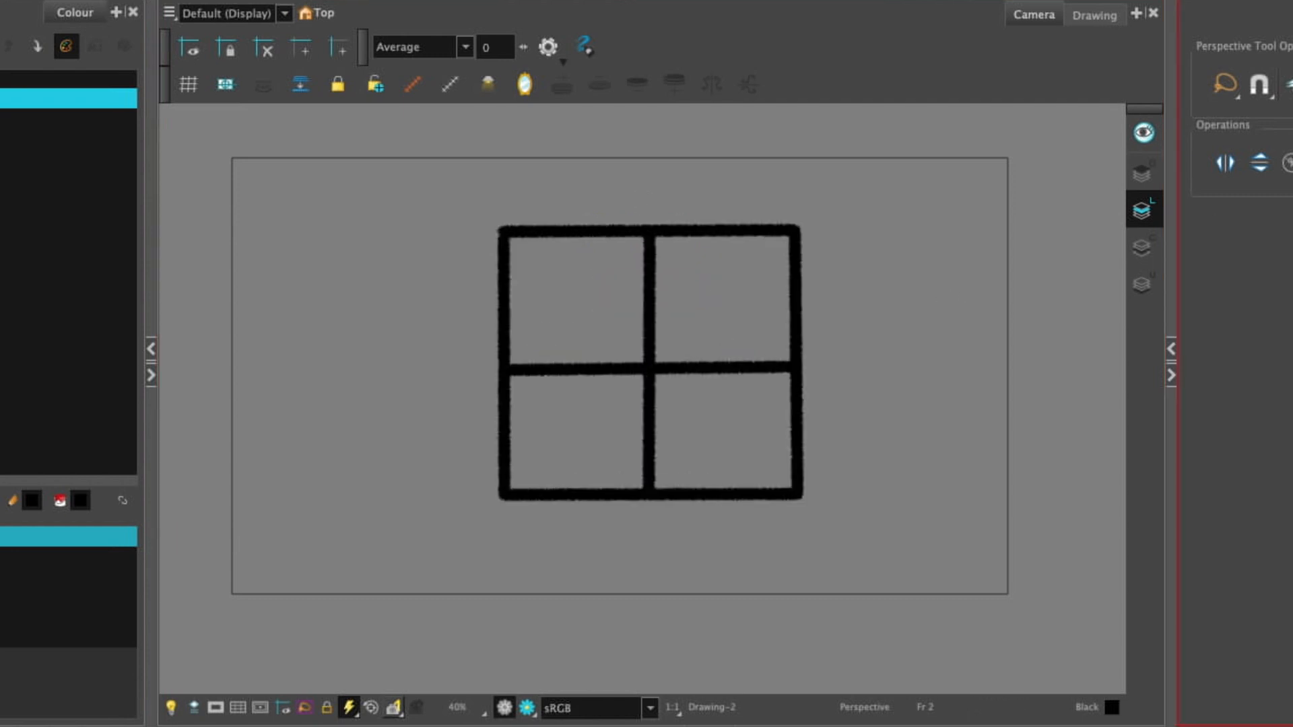
Step: Pull the window's upper corners inward again until its top edge is very narrow, and undo both moves
left_click_drag(807, 221, 651, 223)
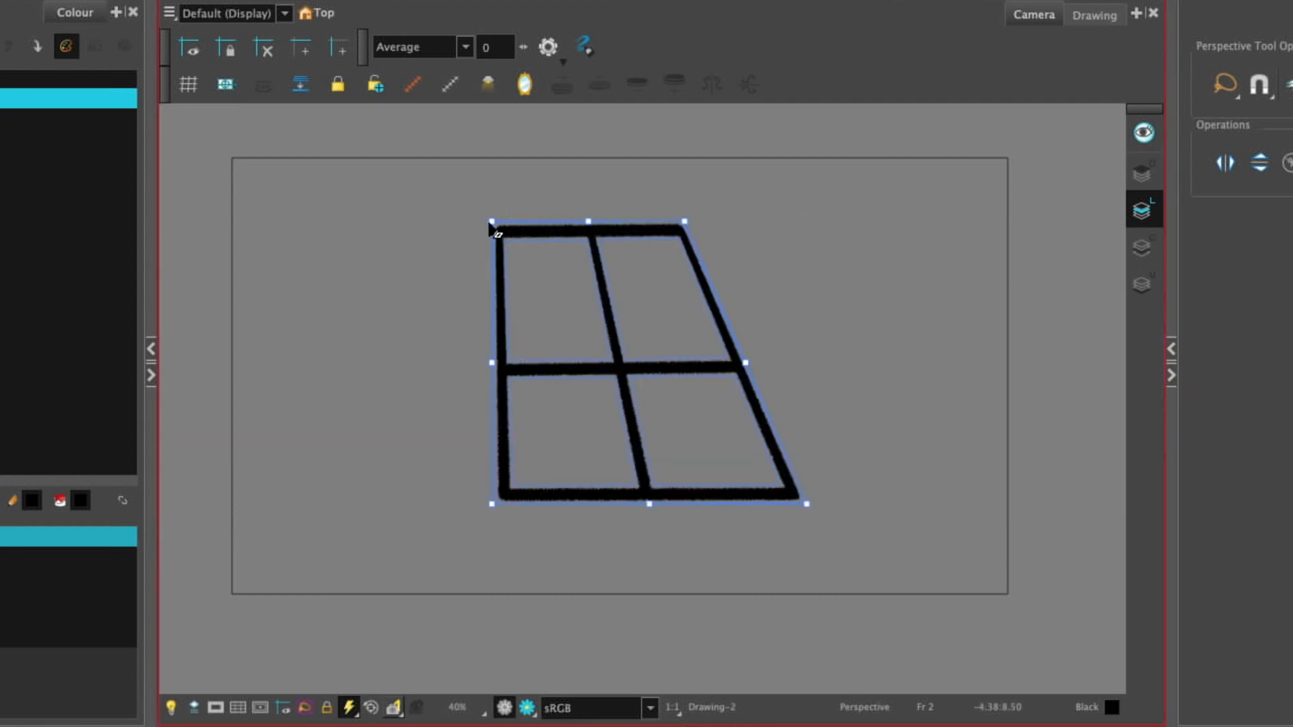
left_click_drag(492, 221, 610, 223)
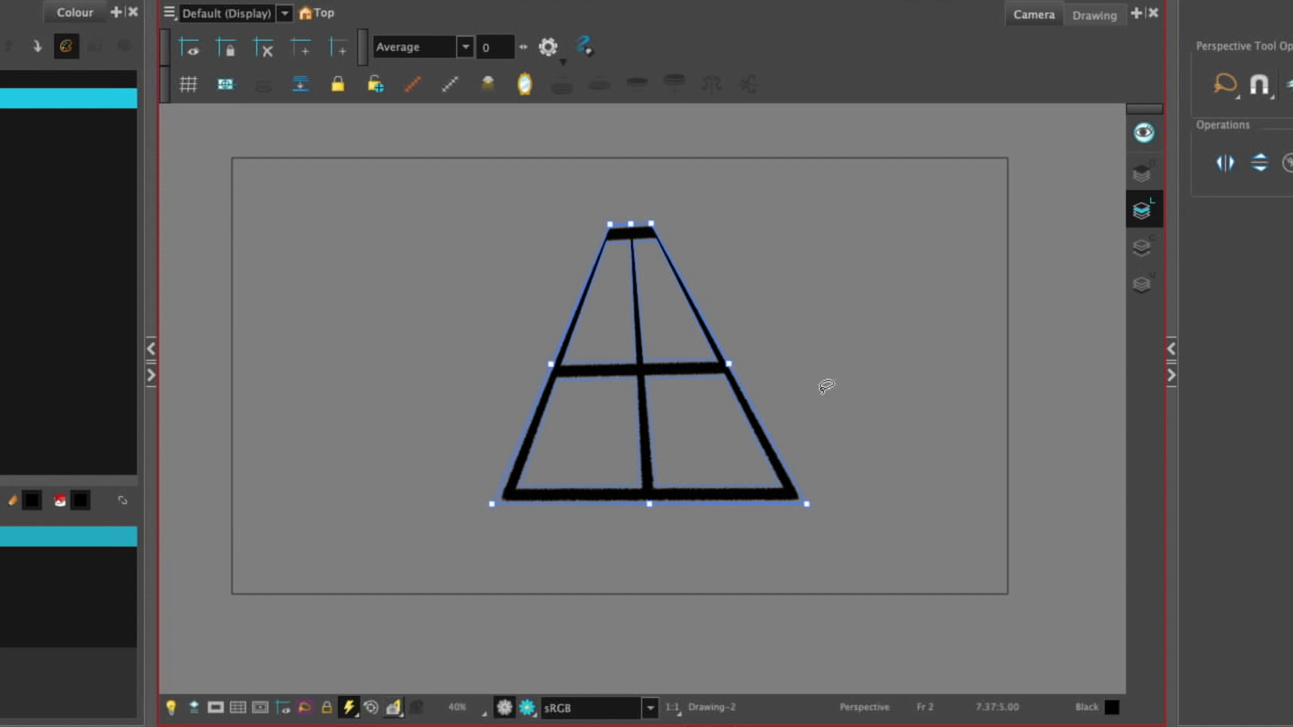
key("ctrl+z")
key("ctrl+z")
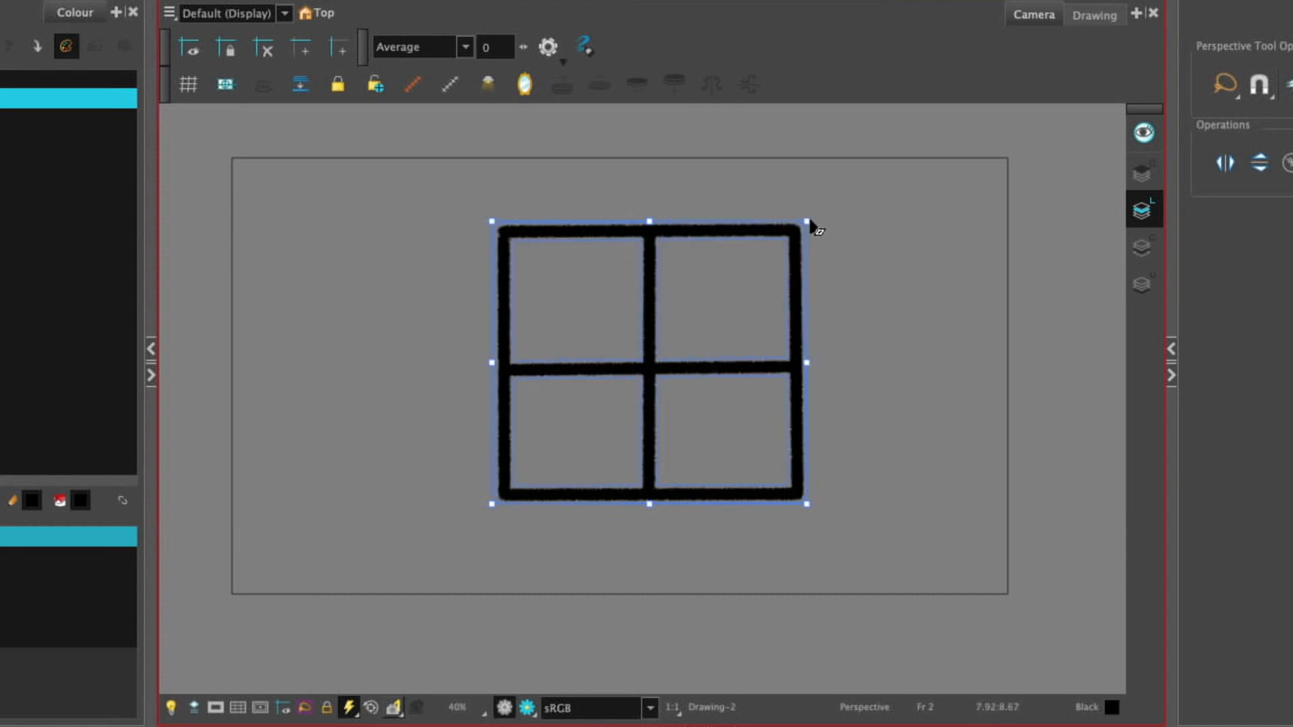
Step: Move the window's two upper corners inward and slightly down to taper the drawing
left_click_drag(807, 221, 694, 229)
left_click_drag(488, 217, 570, 231)
left_click_drag(878, 159, 713, 216)
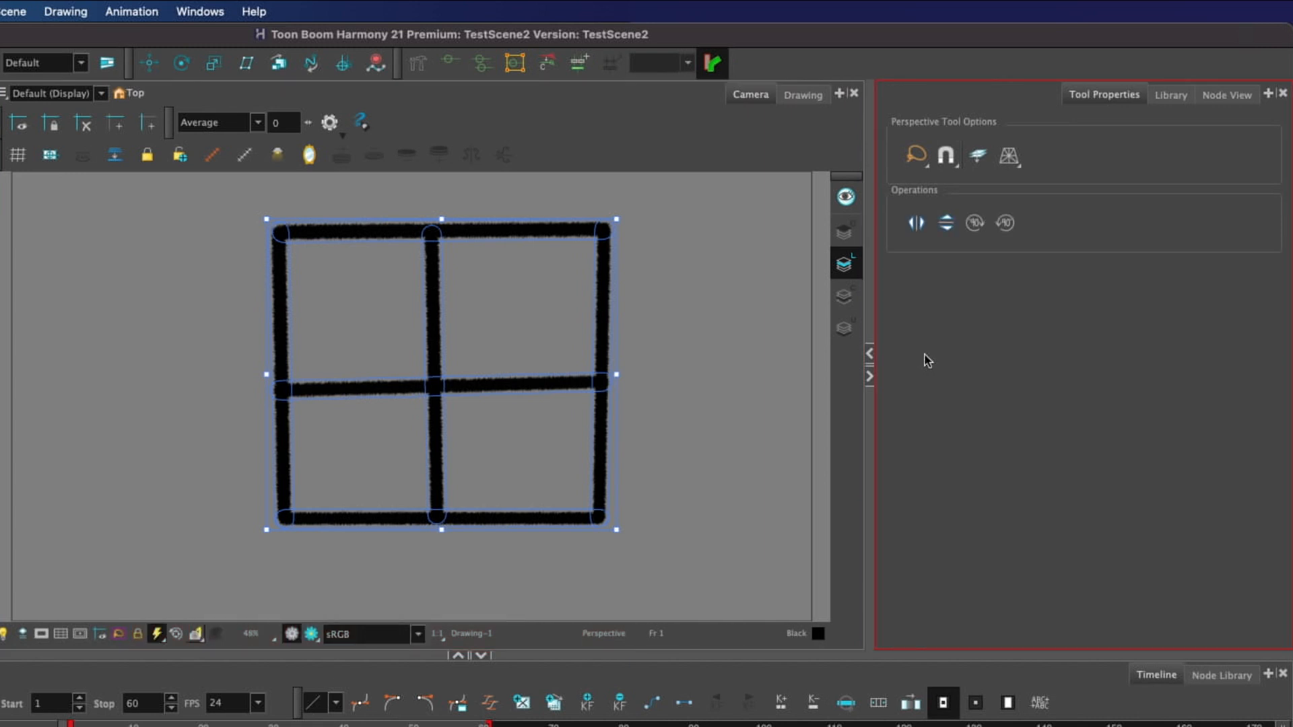
Step: Flip the selected window drawing horizontally twice and vertically twice
left_click(918, 226)
left_click(918, 226)
left_click(950, 225)
left_click(950, 225)
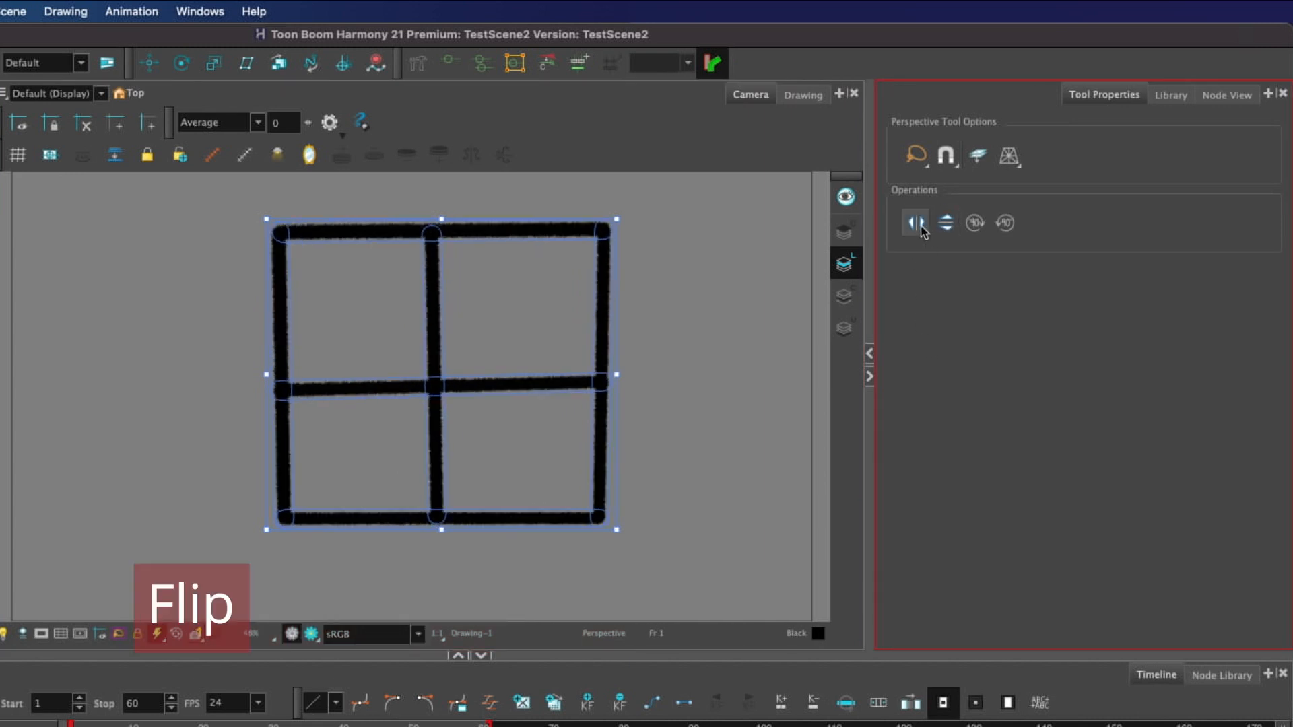
Step: Rotate the selected window drawing in 90-degree turns, both clockwise and counter-clockwise
left_click(978, 229)
left_click(1006, 228)
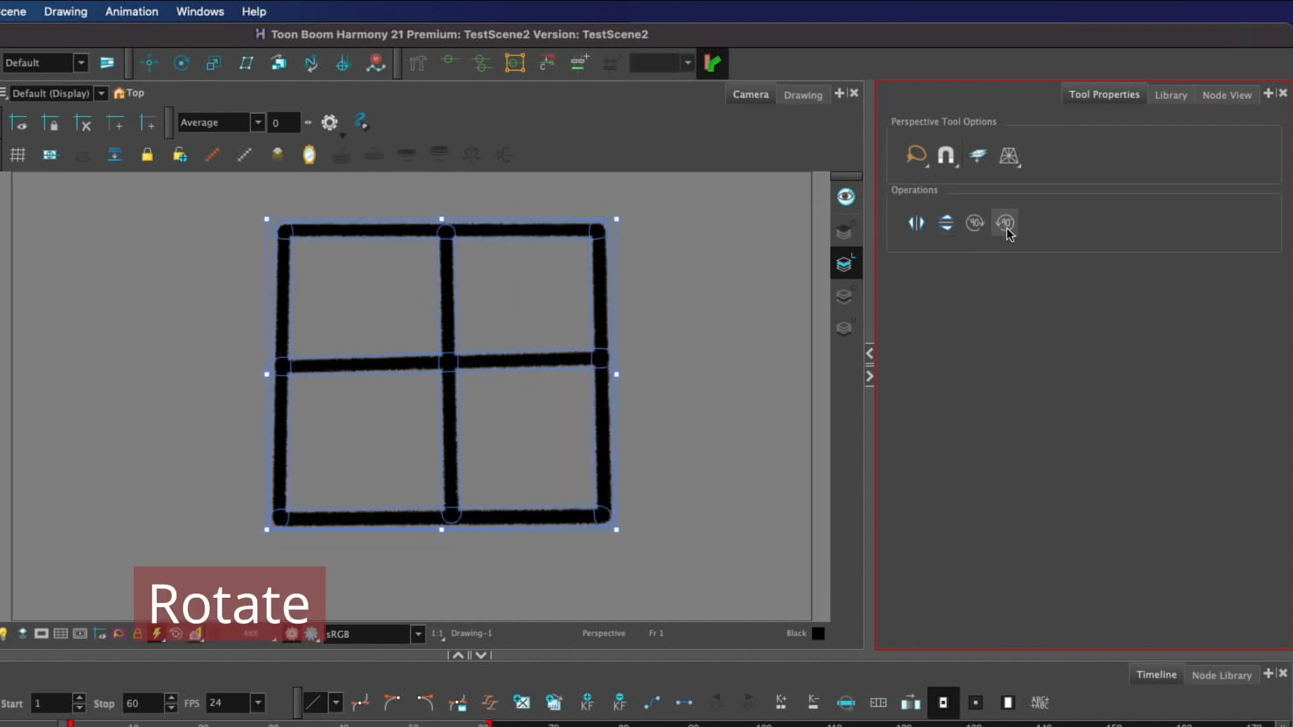
left_click(1007, 228)
left_click(1007, 228)
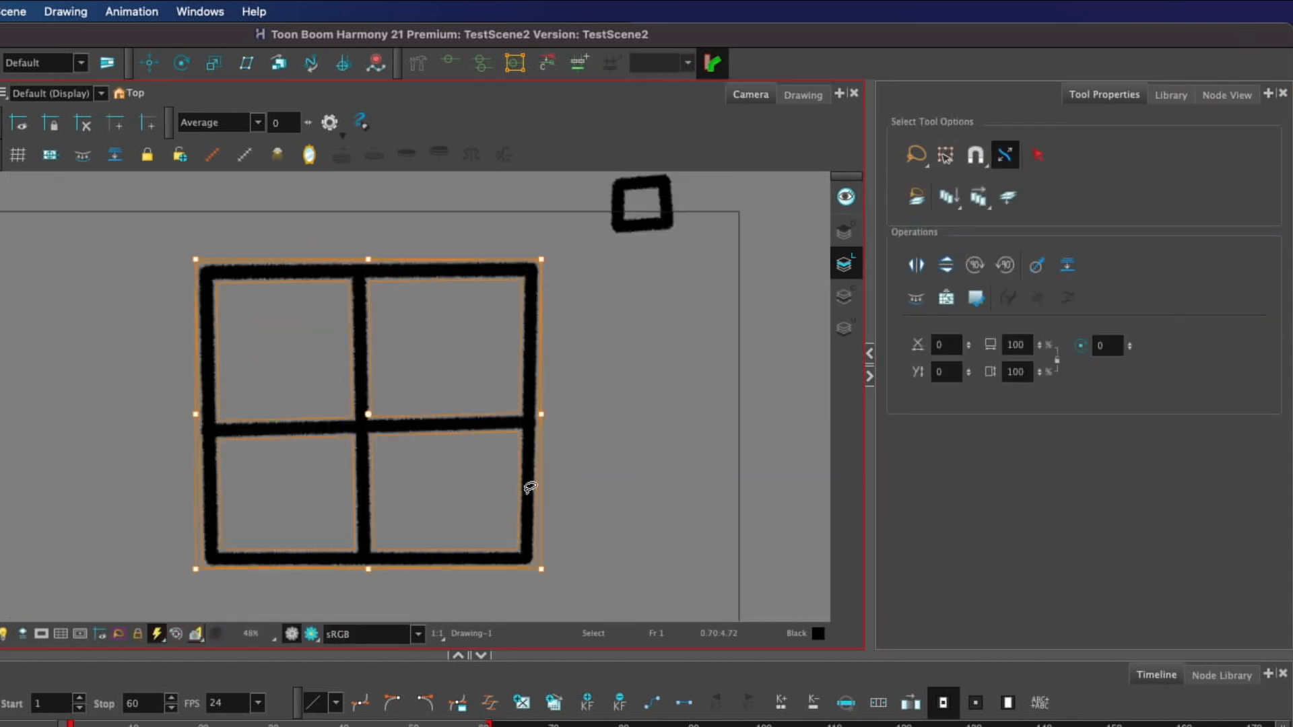
Step: Enable Snap to Contour for the Perspective tool and pull the window's upper-right corner to the small square's outline
left_click_drag(604, 481, 476, 250)
left_click(474, 496)
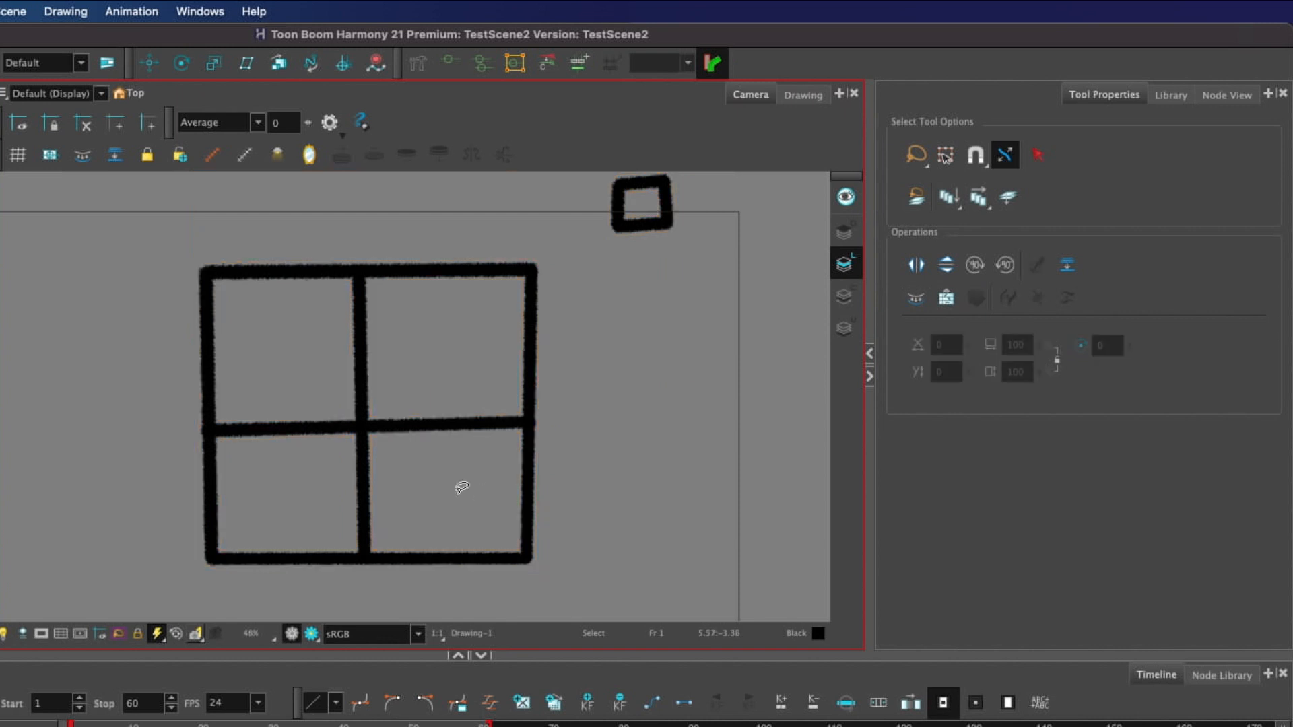
left_click(947, 155)
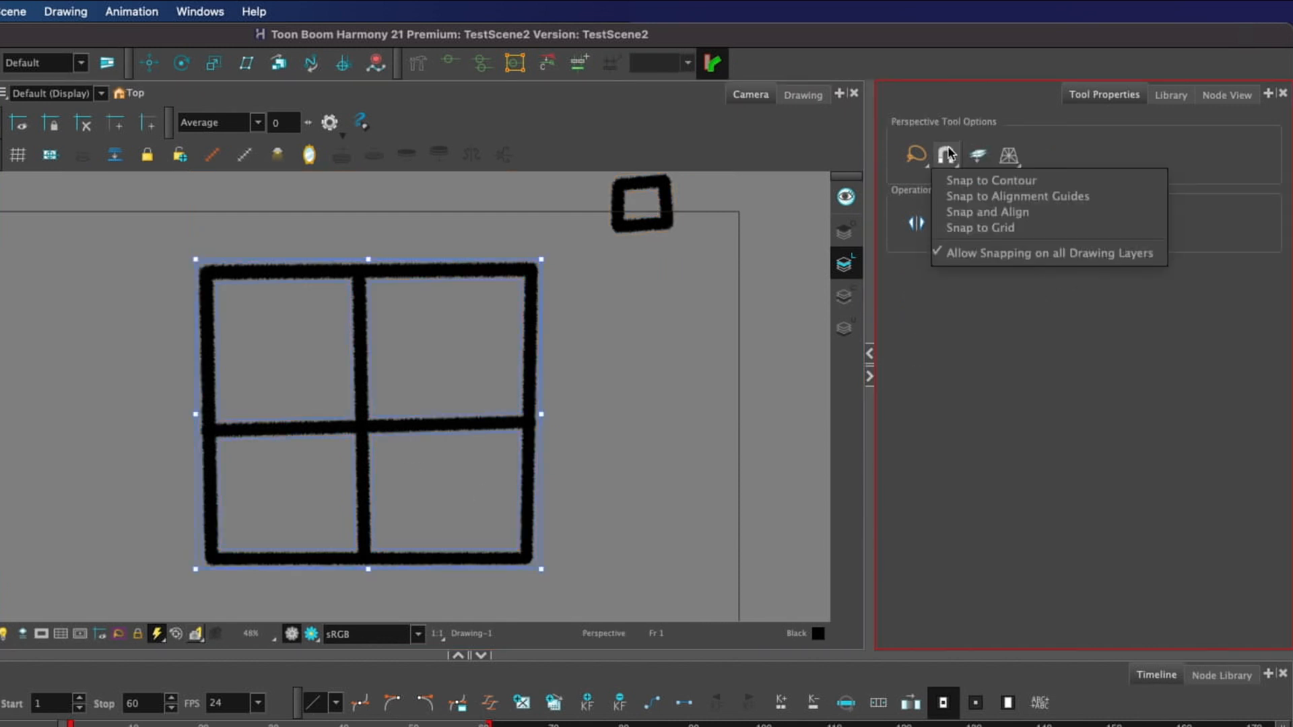
left_click(1149, 181)
left_click_drag(542, 259, 666, 219)
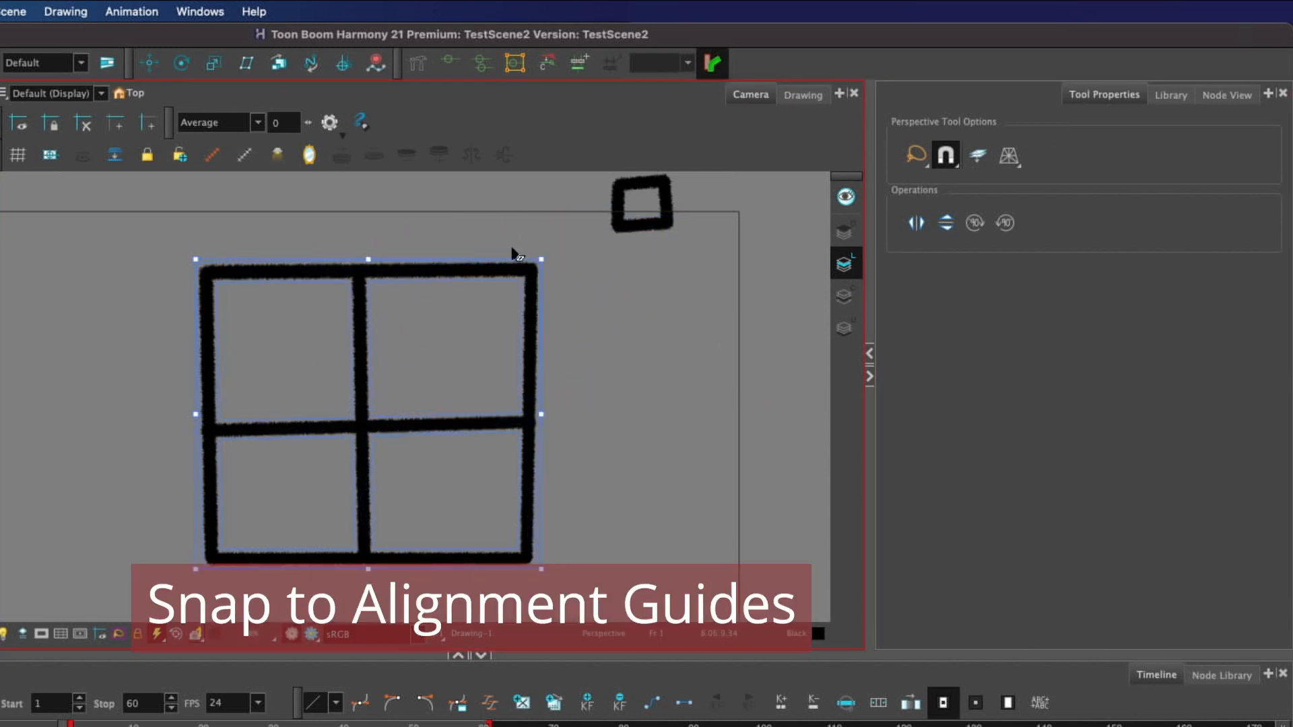
Step: Show the guides and try Snap to Alignment Guides and Snap and Align while pulling corners of the drawing
left_click(18, 123)
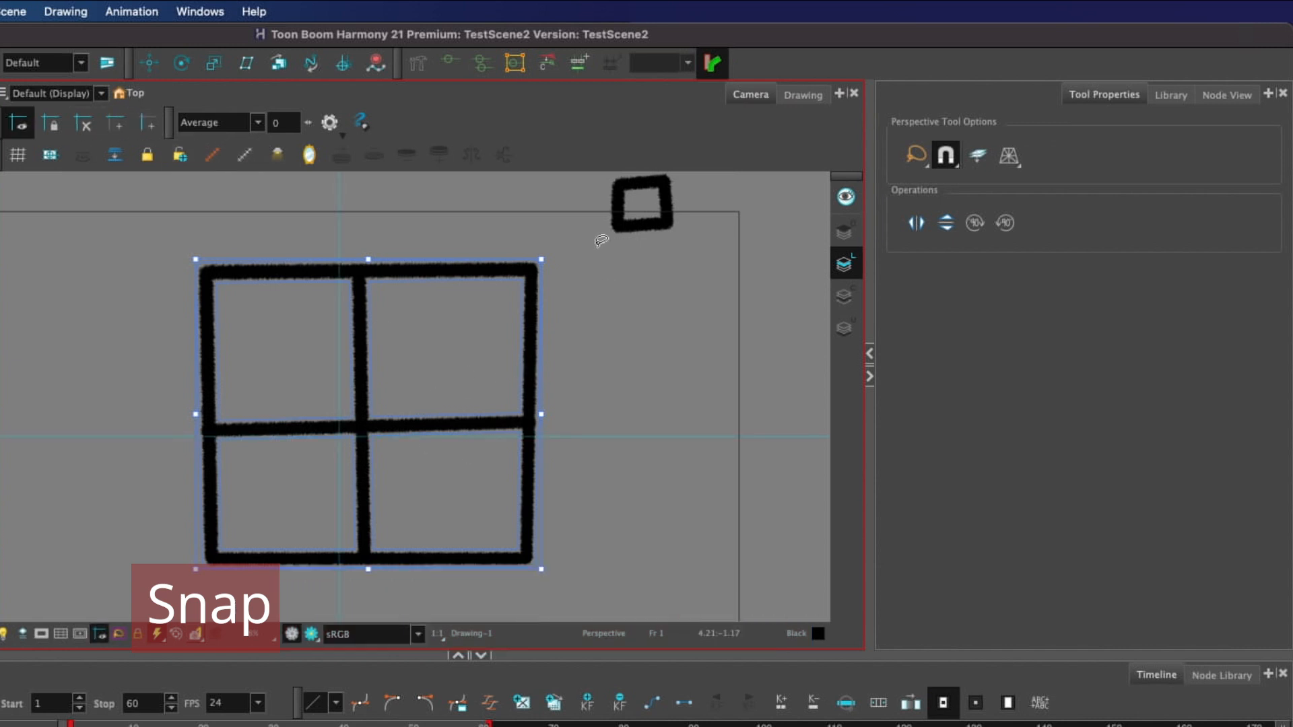
left_click_drag(542, 259, 438, 422)
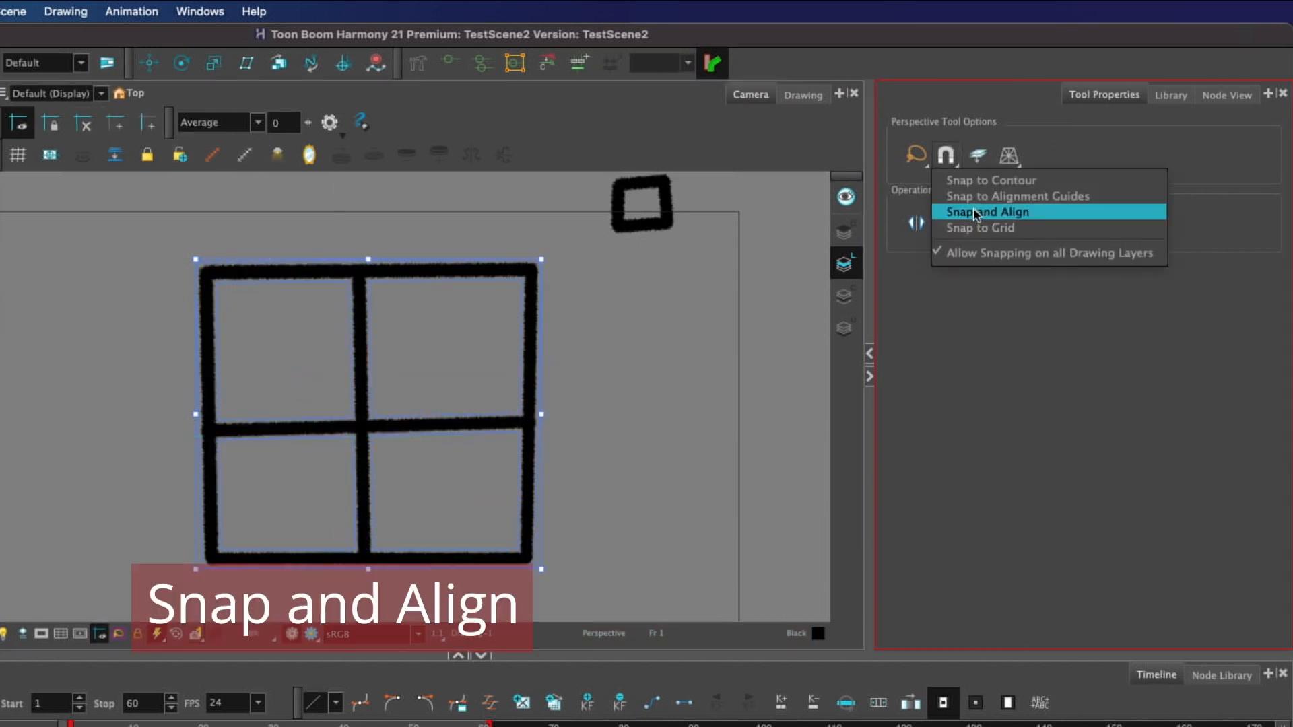
left_click(977, 208)
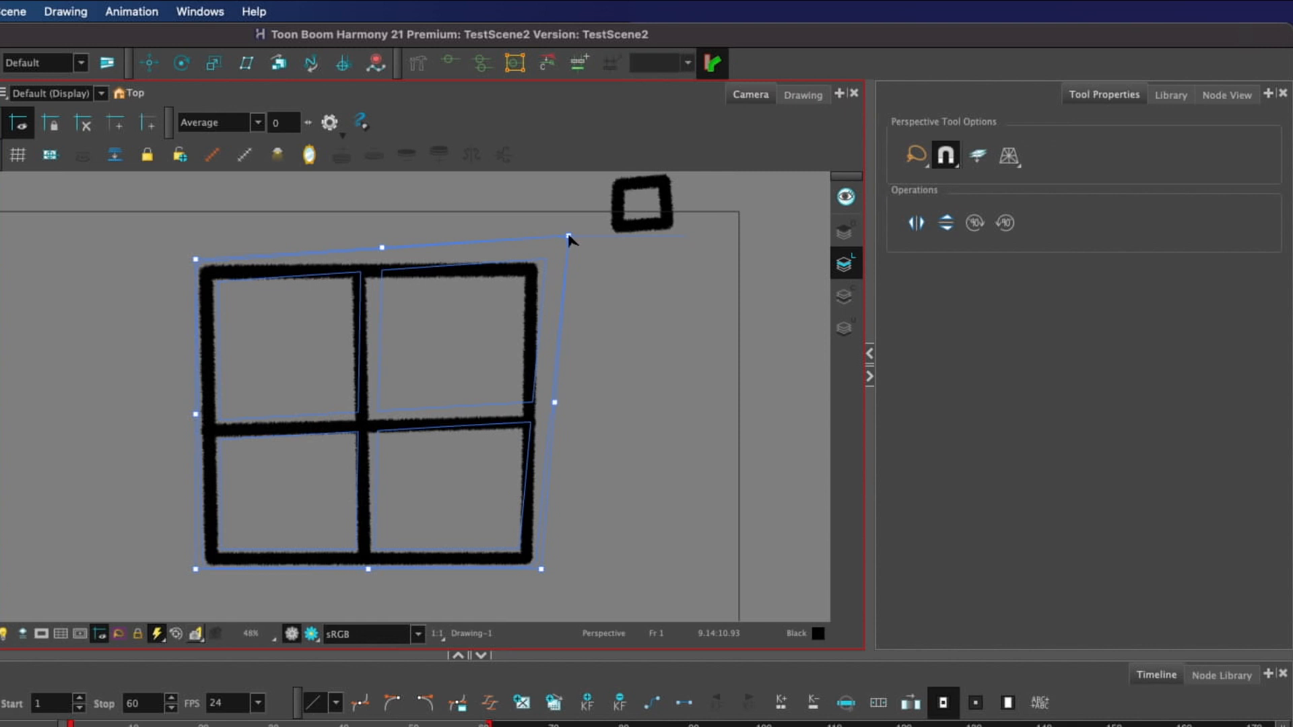
mouse_move(569, 240)
left_mouse_down()
mouse_move(574, 208)
mouse_move(631, 210)
mouse_move(641, 264)
mouse_move(643, 229)
mouse_move(538, 260)
mouse_move(557, 422)
mouse_move(681, 413)
mouse_move(354, 413)
left_mouse_up()
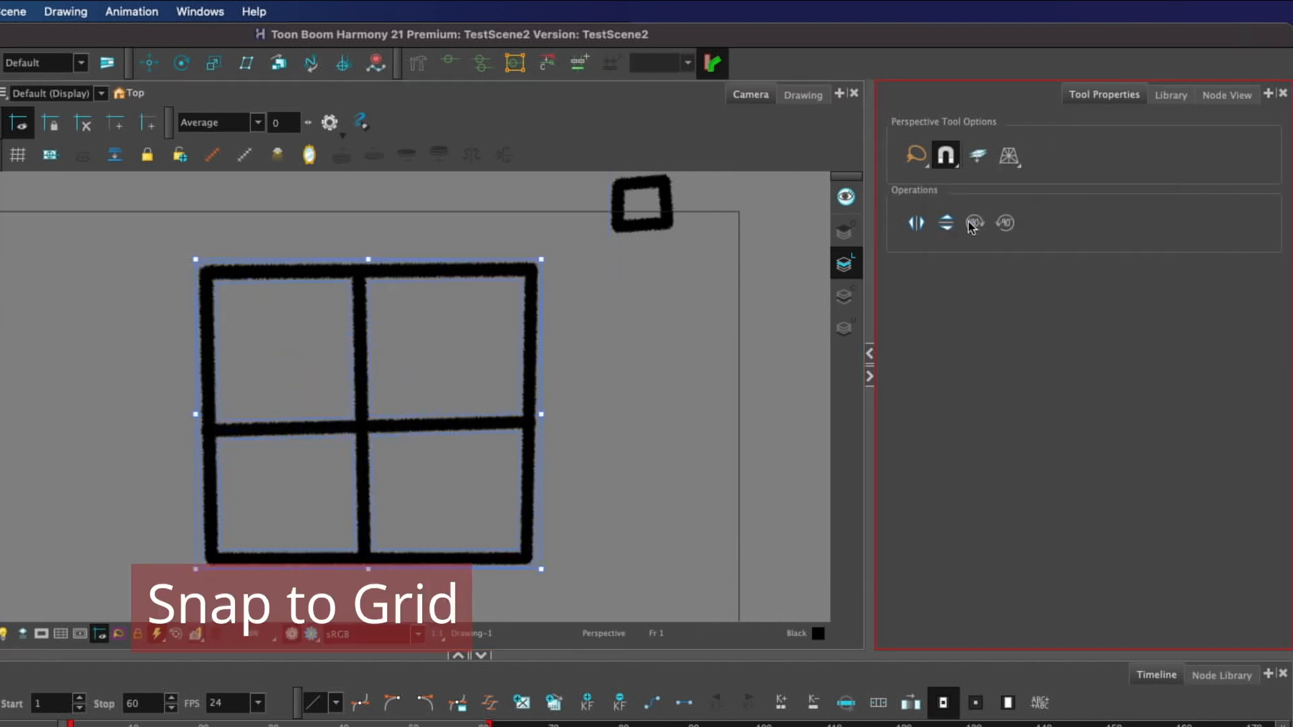
Step: Show the grid and pull the window's upper-right corner inward with Snap to Grid enabled
left_click(19, 155)
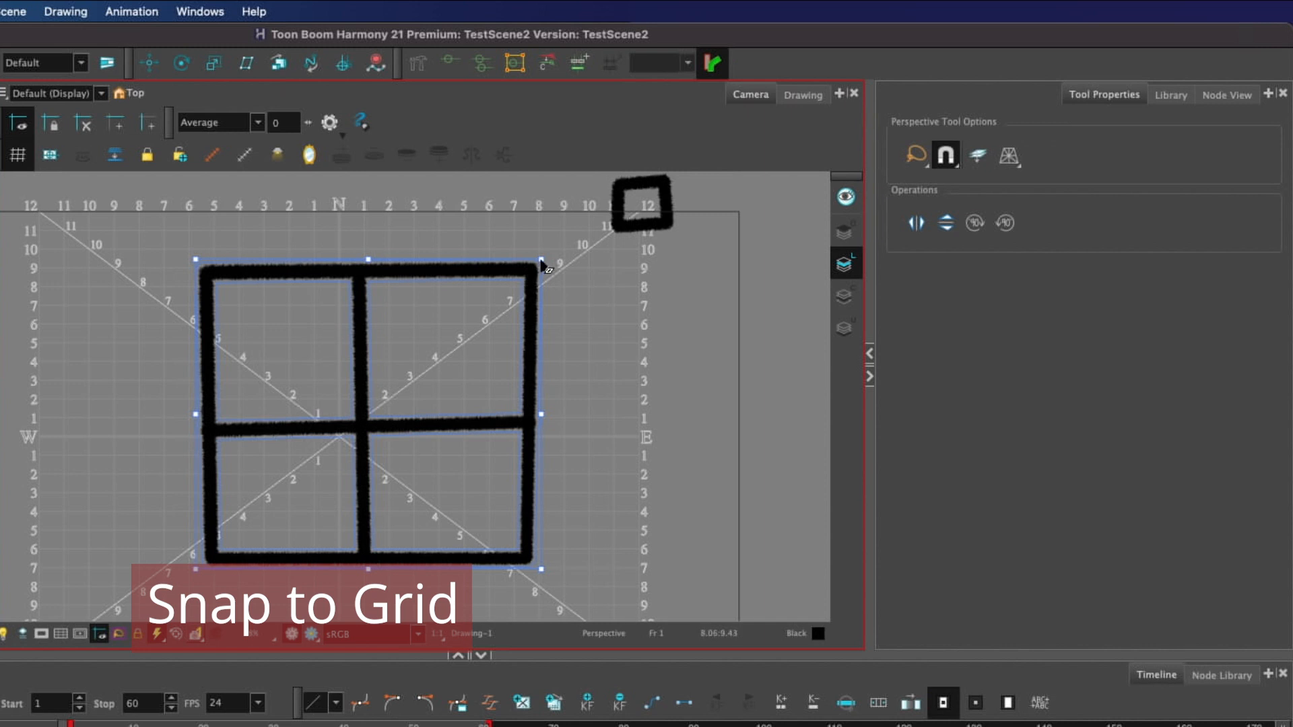
left_click_drag(543, 266, 461, 419)
Step: Toggle the Allow Snapping on all Drawing Layers option for the Perspective tool
left_click(947, 156)
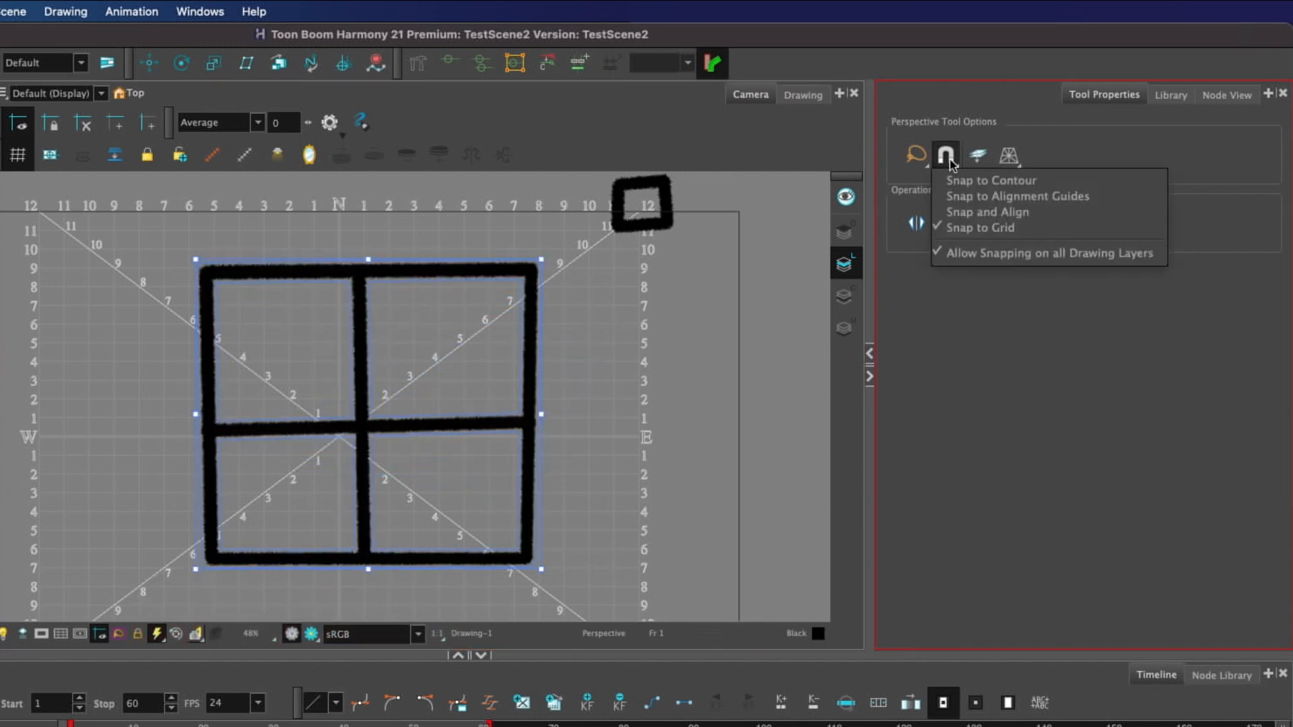
left_click(1142, 254)
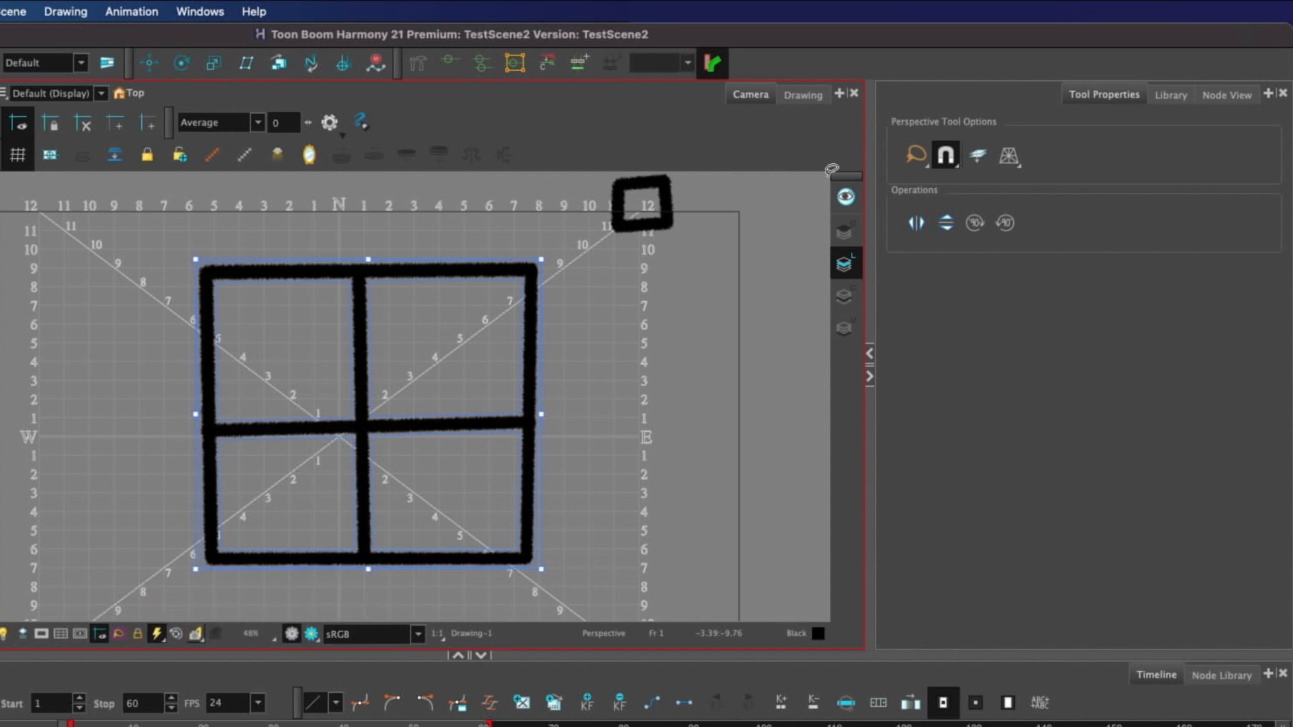